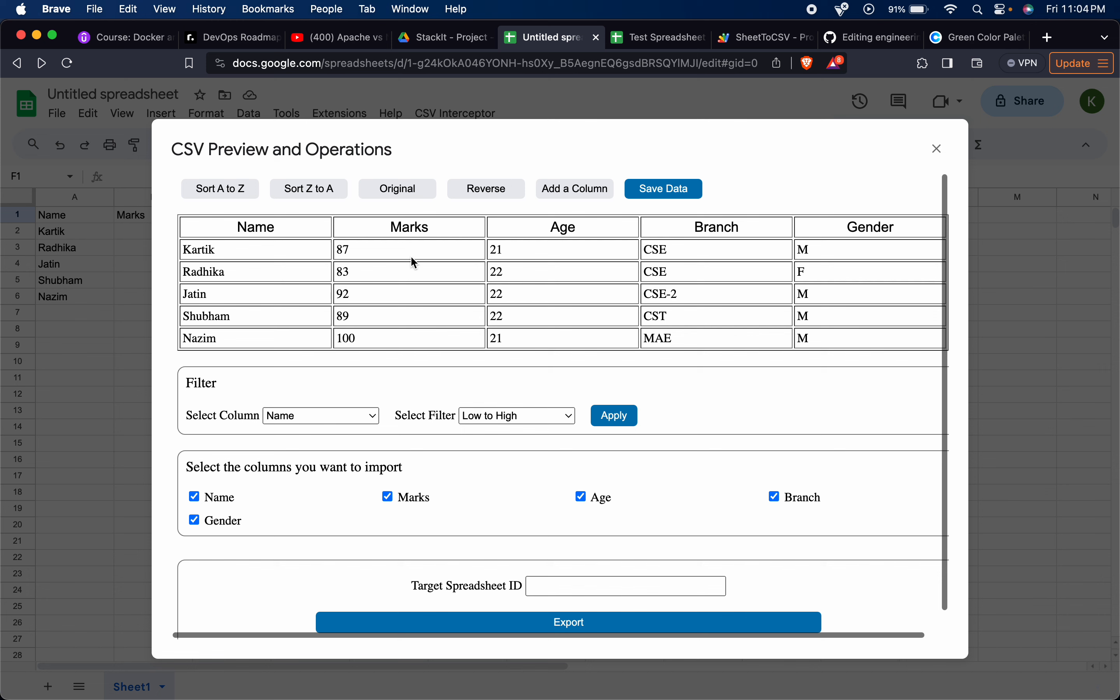
Try the A-to-Z, Z-to-A and reverse orders on the preview table, restoring the original row order.
{"action": "left_click", "coordinate": [234, 198]}
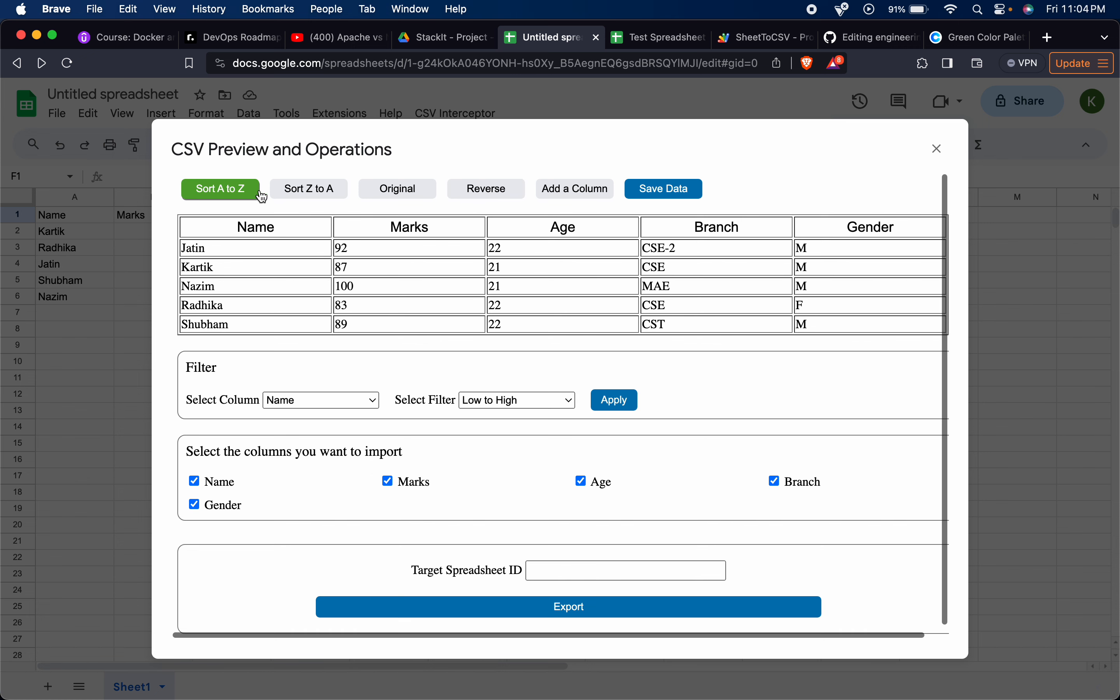
{"action": "left_click", "coordinate": [326, 192]}
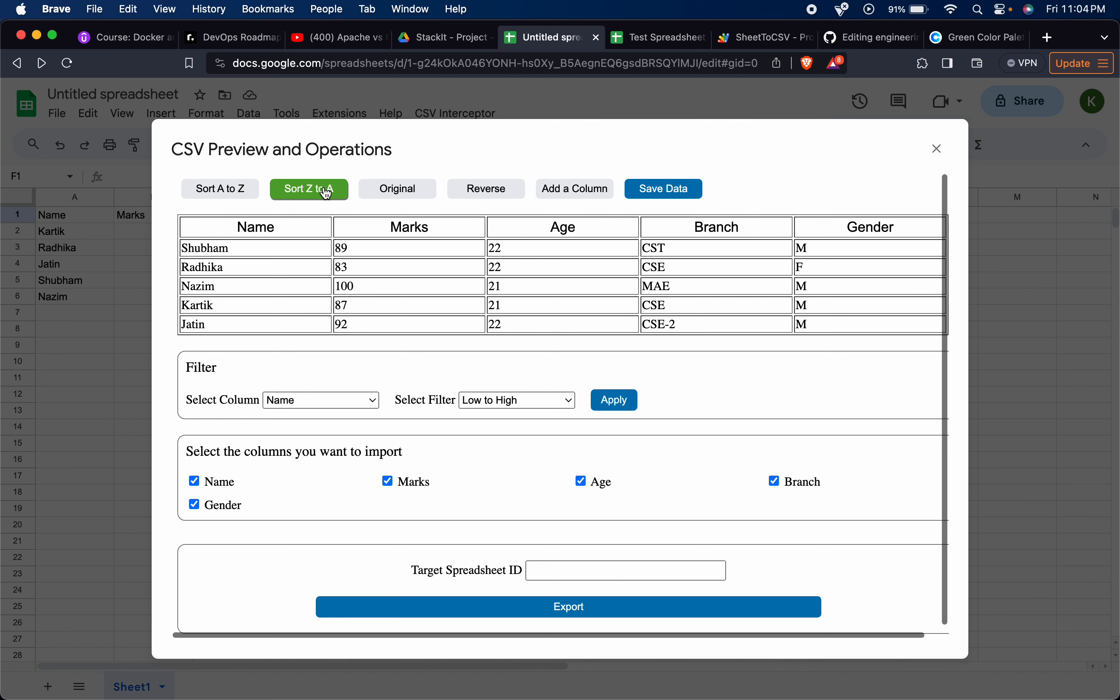
{"action": "left_click", "coordinate": [400, 191]}
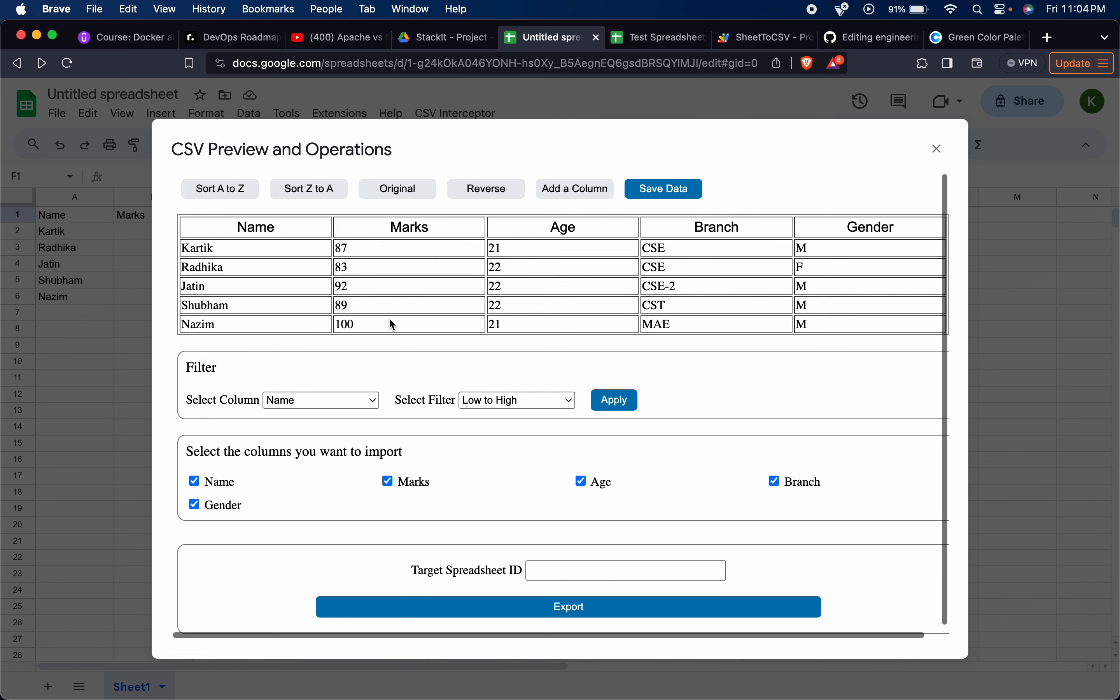
{"action": "left_click", "coordinate": [491, 196]}
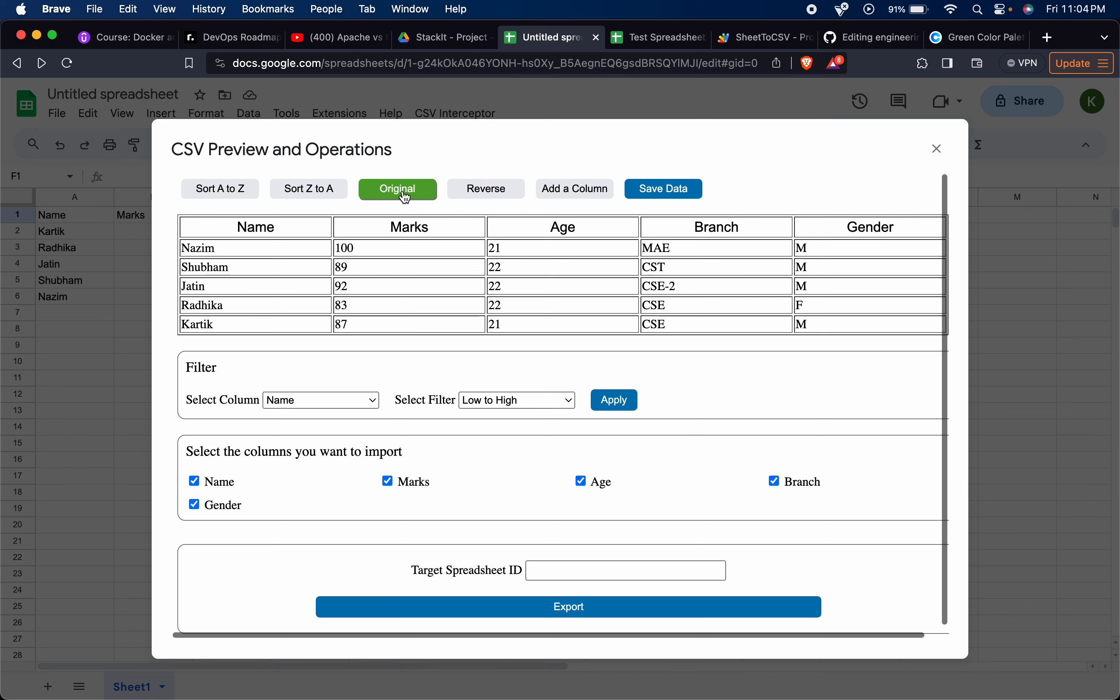
{"action": "left_click", "coordinate": [404, 198]}
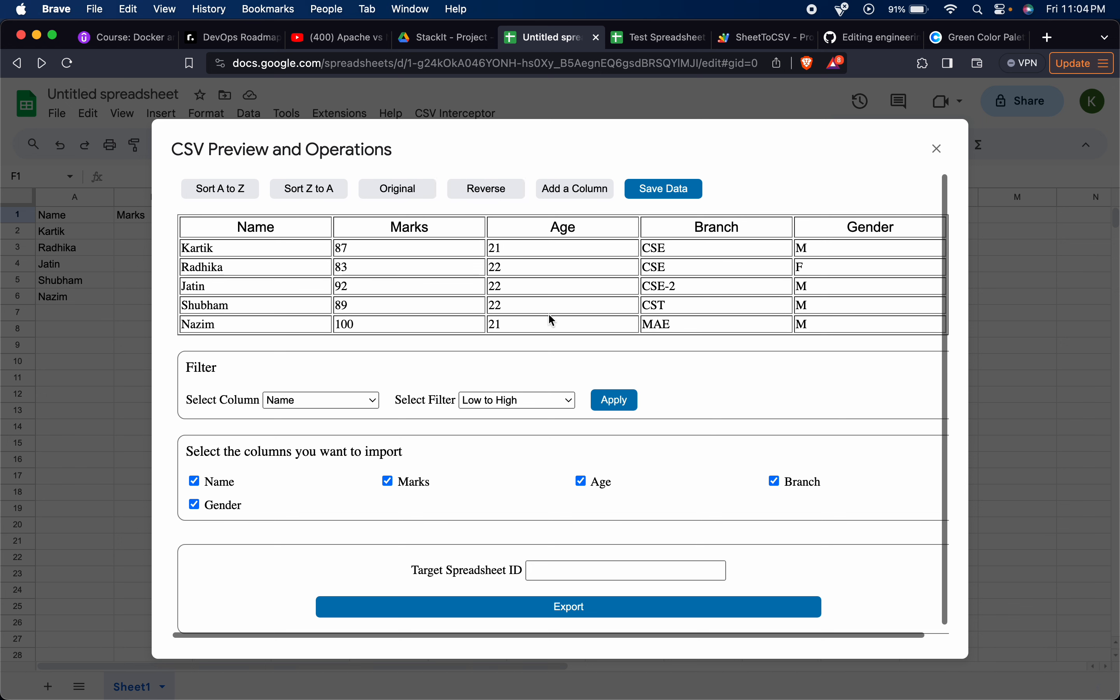
Apply a Low to High filter on the Marks column of the preview table.
{"action": "left_click", "coordinate": [370, 399]}
{"action": "left_click", "coordinate": [346, 419]}
{"action": "left_click", "coordinate": [338, 405]}
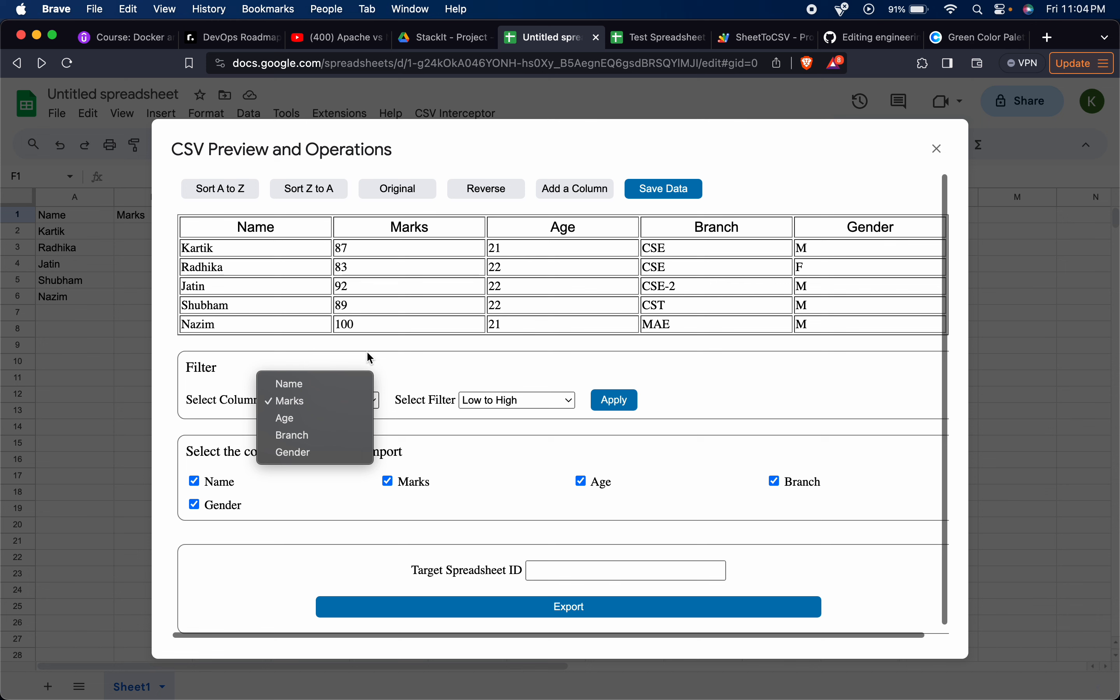
{"action": "left_click", "coordinate": [304, 402]}
{"action": "left_click", "coordinate": [501, 400]}
{"action": "left_click", "coordinate": [502, 403]}
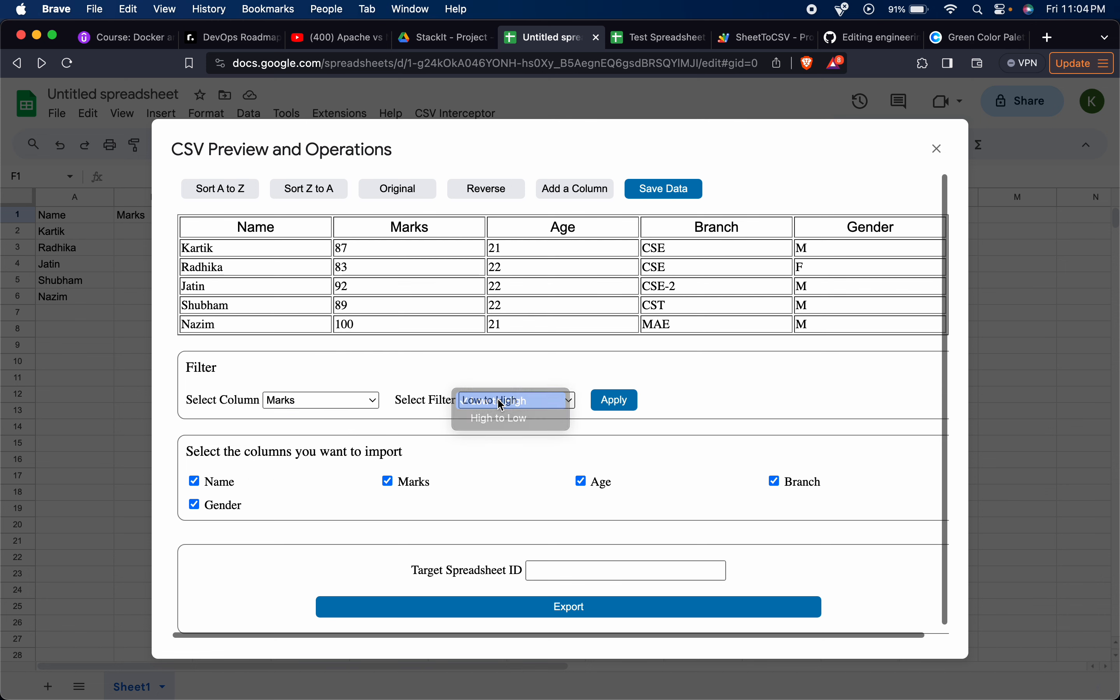
{"action": "left_click", "coordinate": [616, 400]}
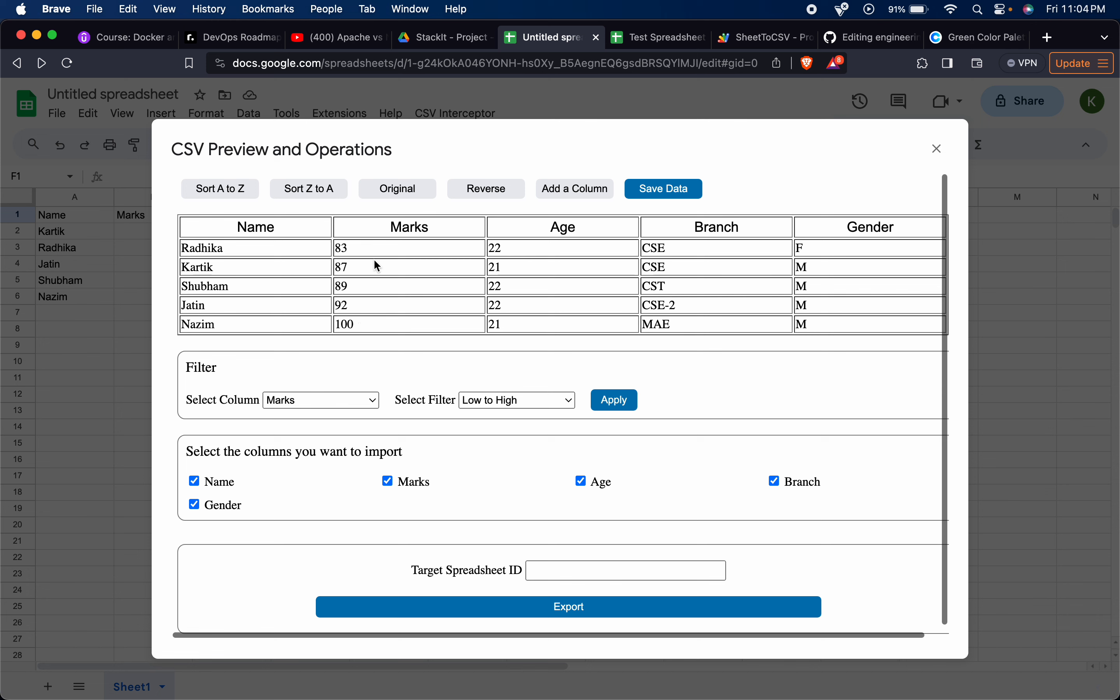
Add a new column after Gender in the preview table and enter Status as its header.
{"action": "left_click", "coordinate": [566, 198]}
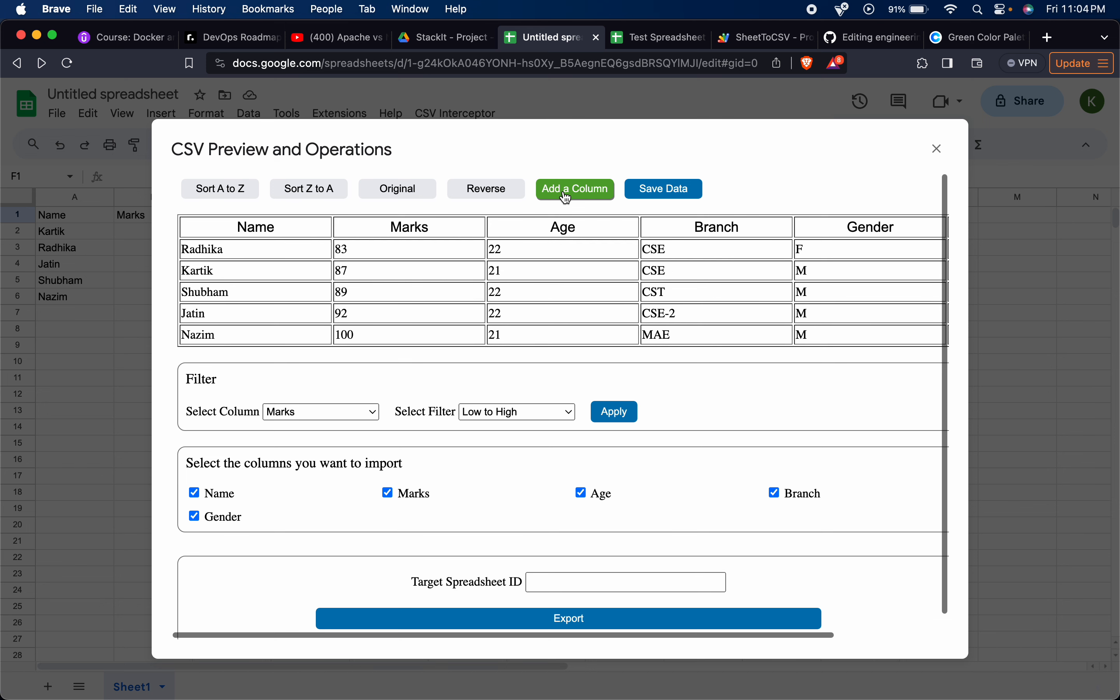
{"action": "scroll", "coordinate": [601, 306], "scroll_direction": "right", "scroll_amount": 3}
{"action": "left_click", "coordinate": [863, 223]}
{"action": "left_click", "coordinate": [865, 224]}
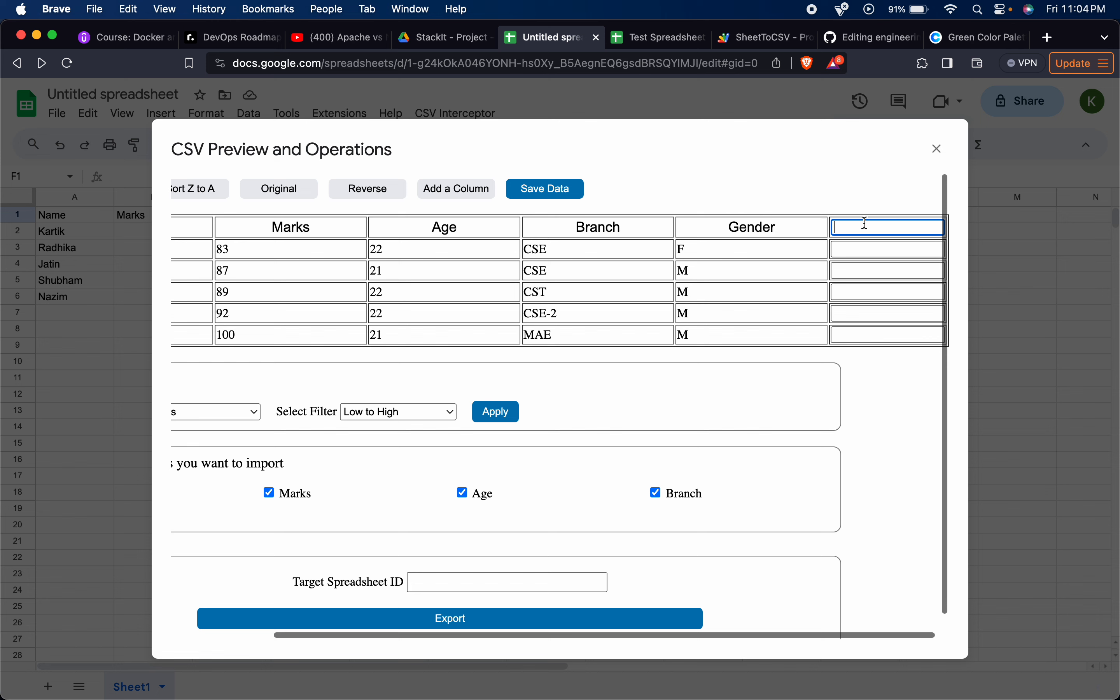
{"action": "type", "text": "Status"}
{"action": "key", "text": "Tab"}
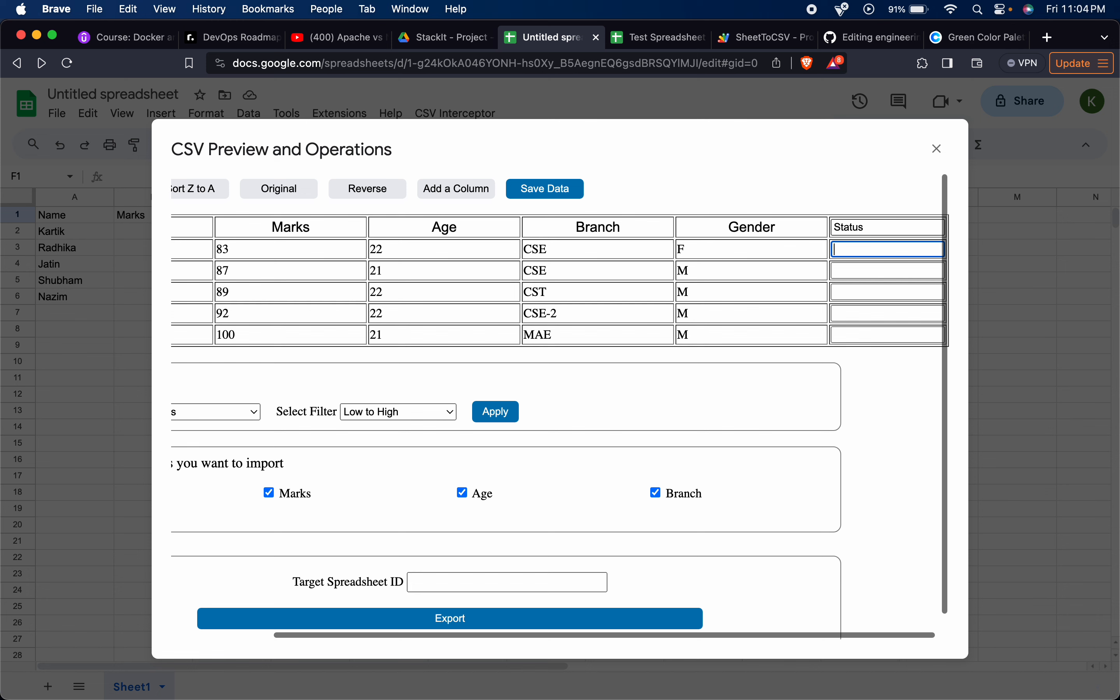
Change the new column's header to Fee Status.
{"action": "double_click", "coordinate": [850, 228]}
{"action": "type", "text": "Fees"}
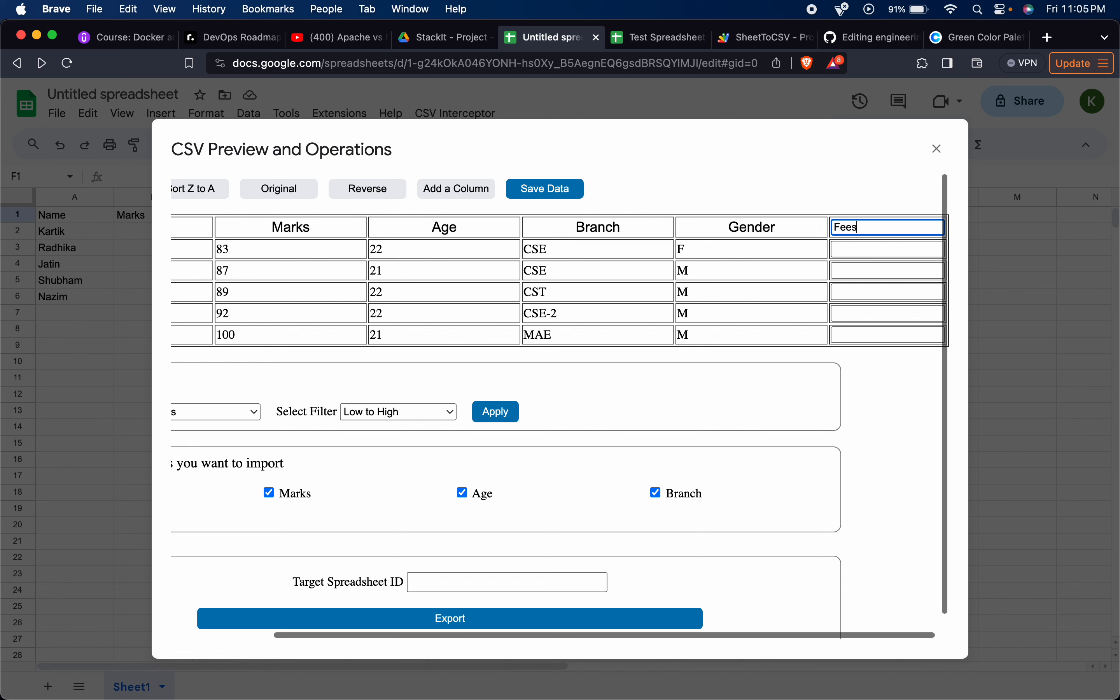
{"action": "type", "text": " S"}
{"action": "key", "text": "BackSpace"}
{"action": "key", "text": "BackSpace"}
{"action": "key", "text": "BackSpace"}
{"action": "type", "text": "Status"}
Fill the Fee Status cells from the first row to the last with Yes, No, Yes, No, Yes.
{"action": "left_click", "coordinate": [895, 245]}
{"action": "type", "text": "Yes"}
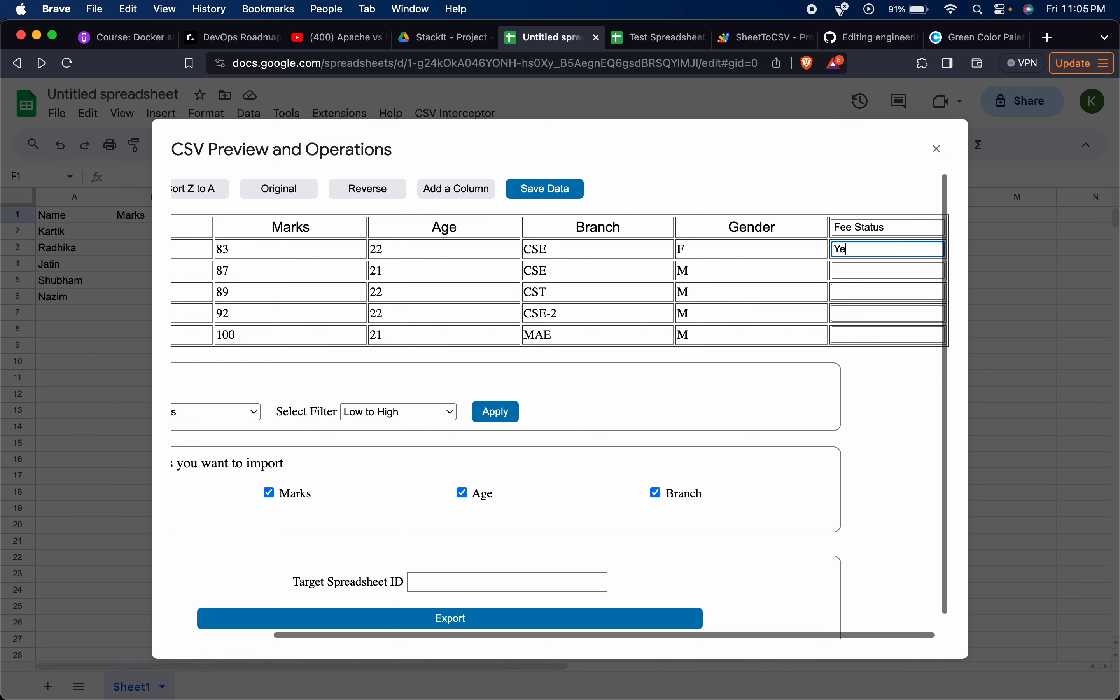
{"action": "key", "text": "Tab"}
{"action": "type", "text": "No"}
{"action": "key", "text": "Tab"}
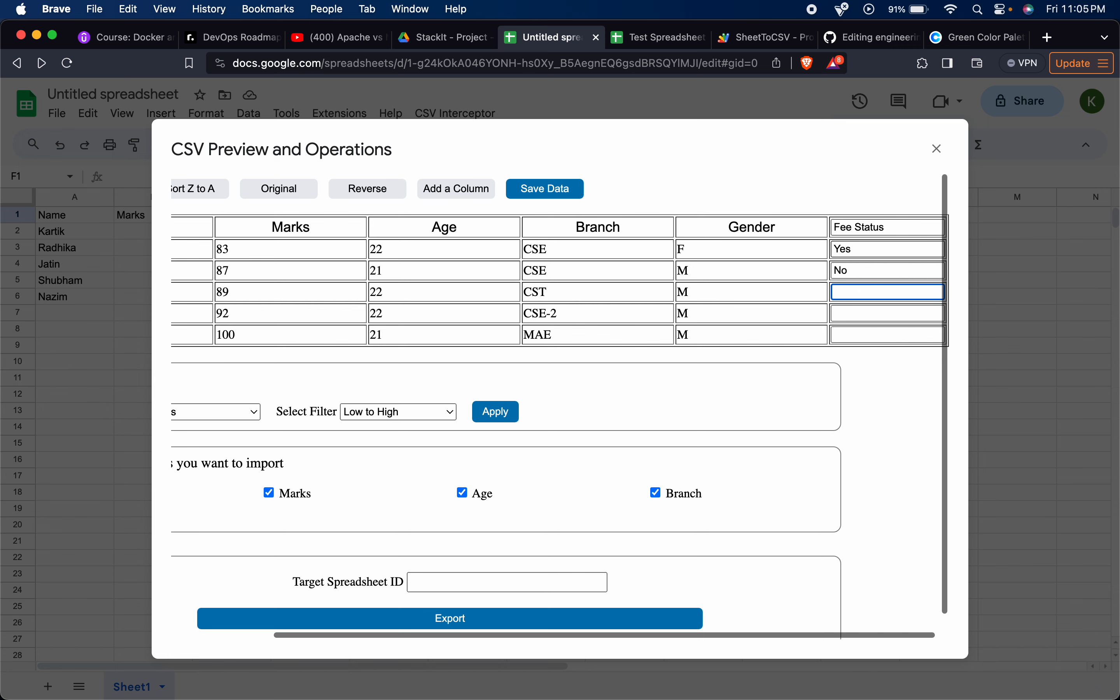
{"action": "type", "text": "Yes"}
{"action": "key", "text": "Tab"}
{"action": "type", "text": "No"}
{"action": "key", "text": "Tab"}
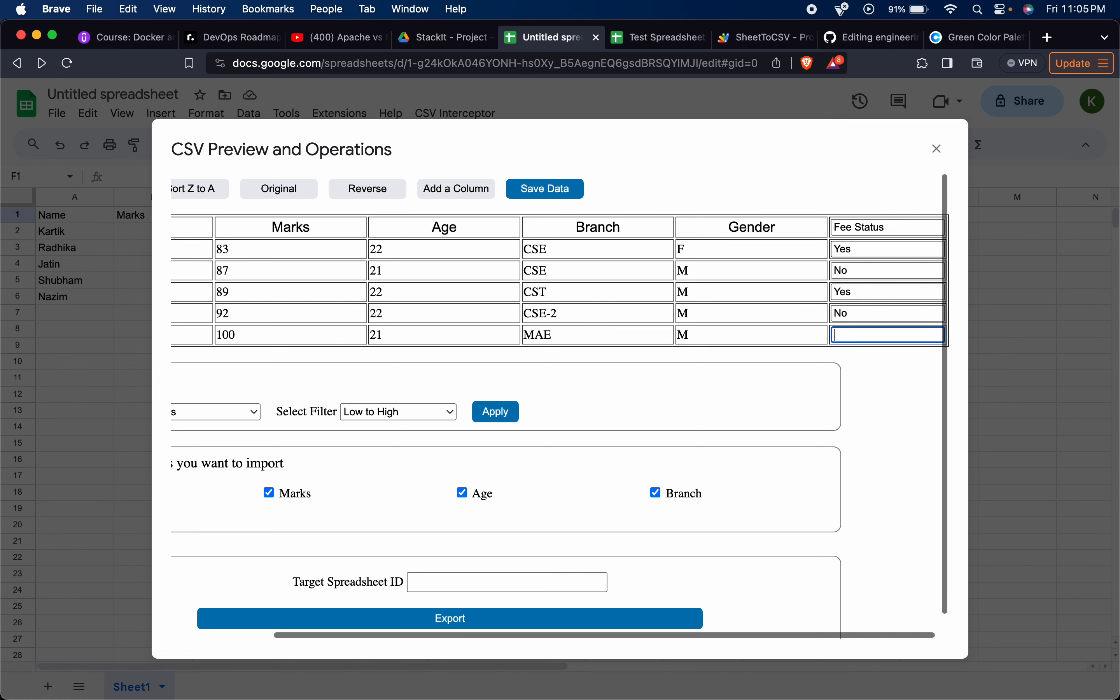
{"action": "type", "text": "Yes"}
Save the table data with the added Fee Status column.
{"action": "scroll", "coordinate": [690, 276], "scroll_direction": "left", "scroll_amount": 1}
{"action": "scroll", "coordinate": [692, 279], "scroll_direction": "left", "scroll_amount": 1}
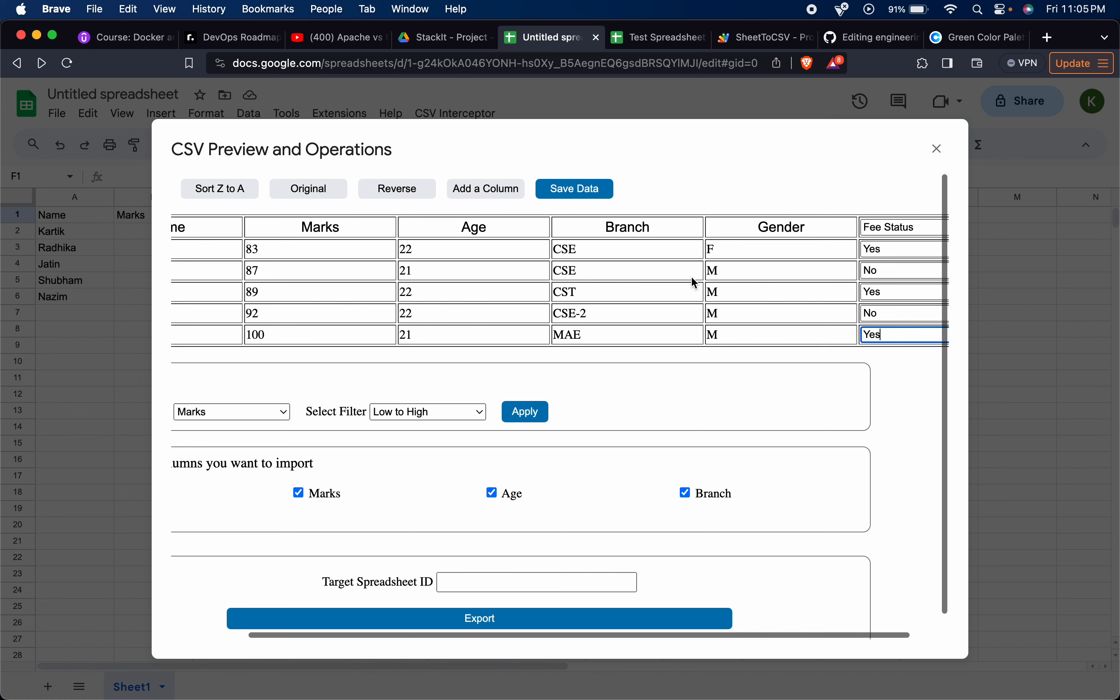
{"action": "left_click", "coordinate": [572, 196]}
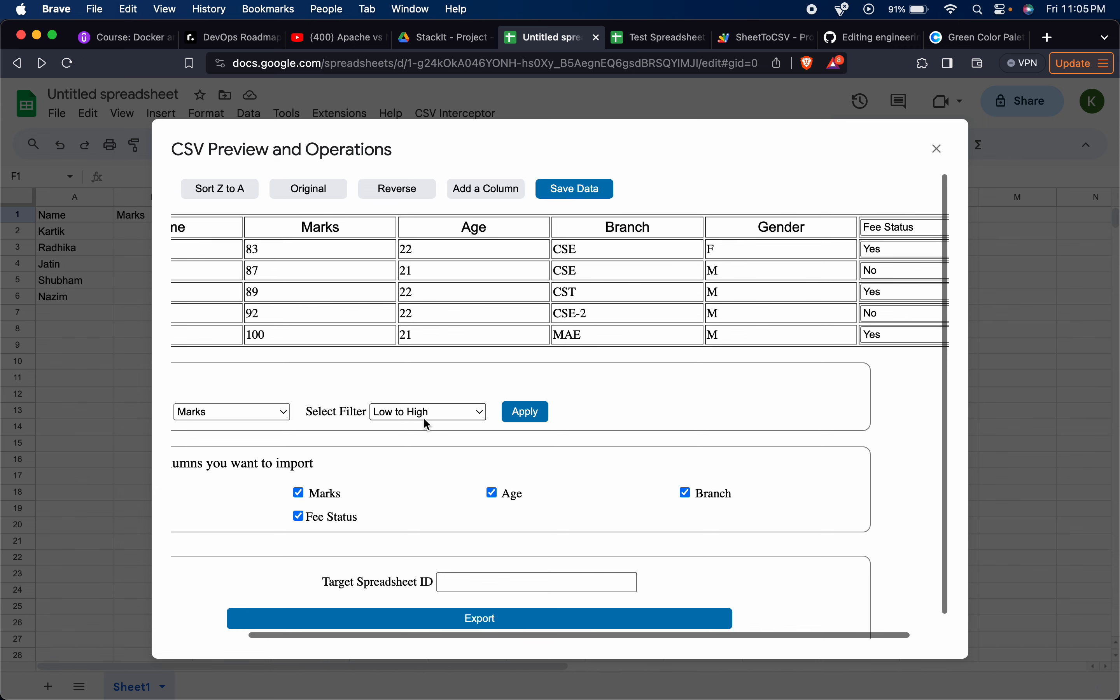
Sort the preview table Z to A and check its Fee Status column.
{"action": "scroll", "coordinate": [423, 417], "scroll_direction": "left", "scroll_amount": 4}
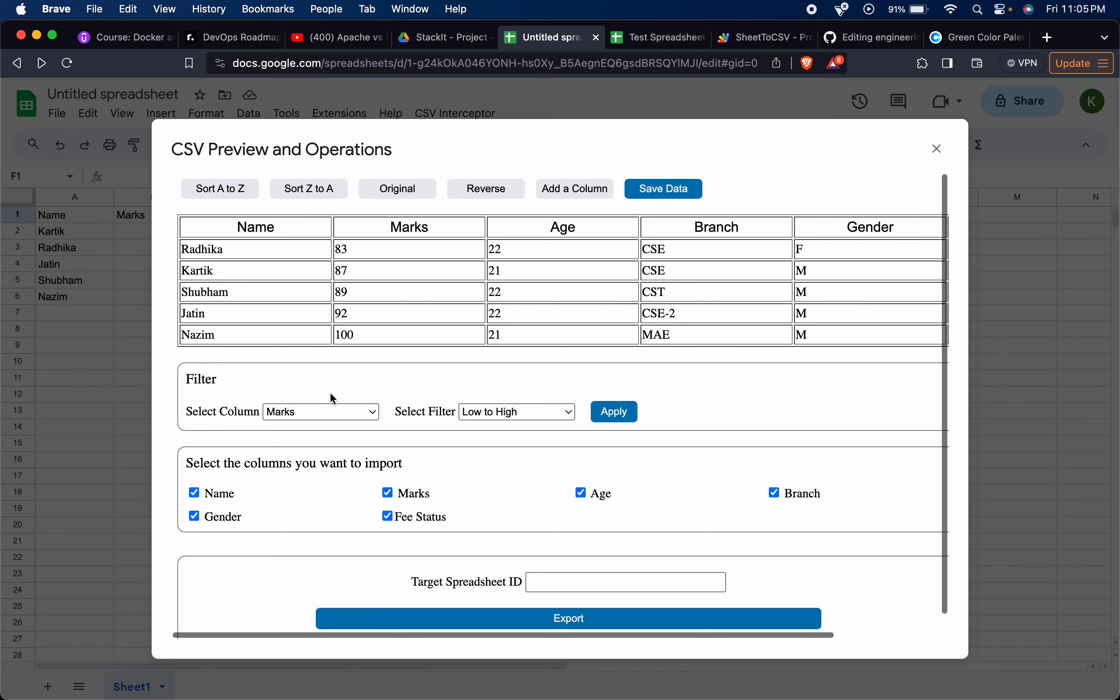
{"action": "left_click", "coordinate": [317, 192]}
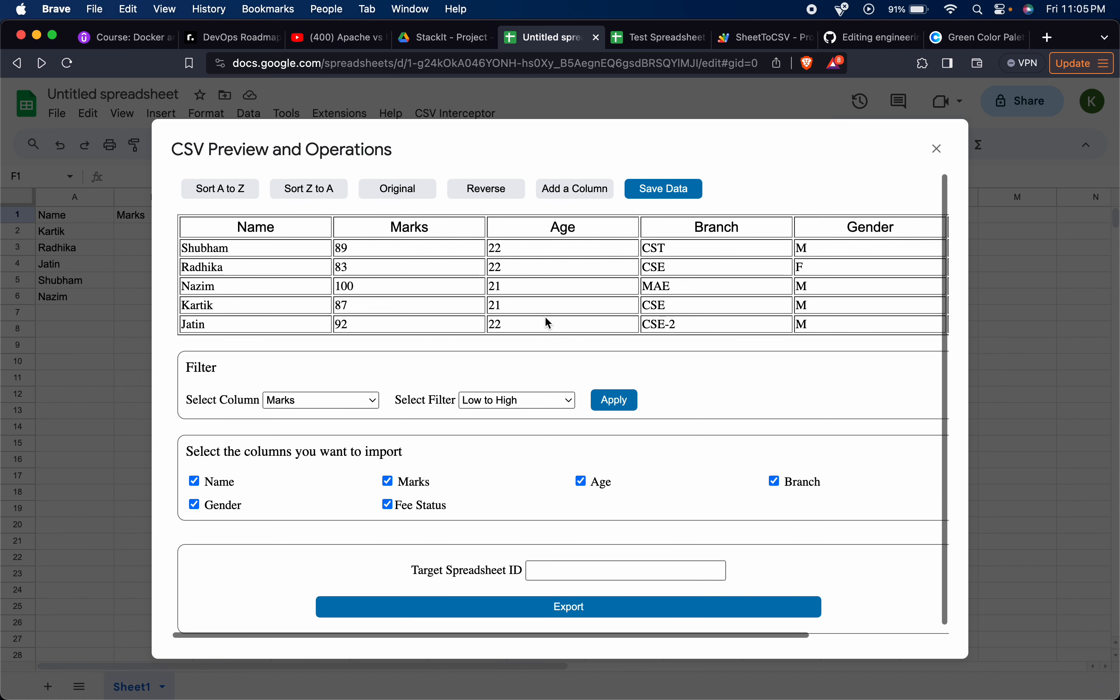
{"action": "scroll", "coordinate": [545, 316], "scroll_direction": "right", "scroll_amount": 7}
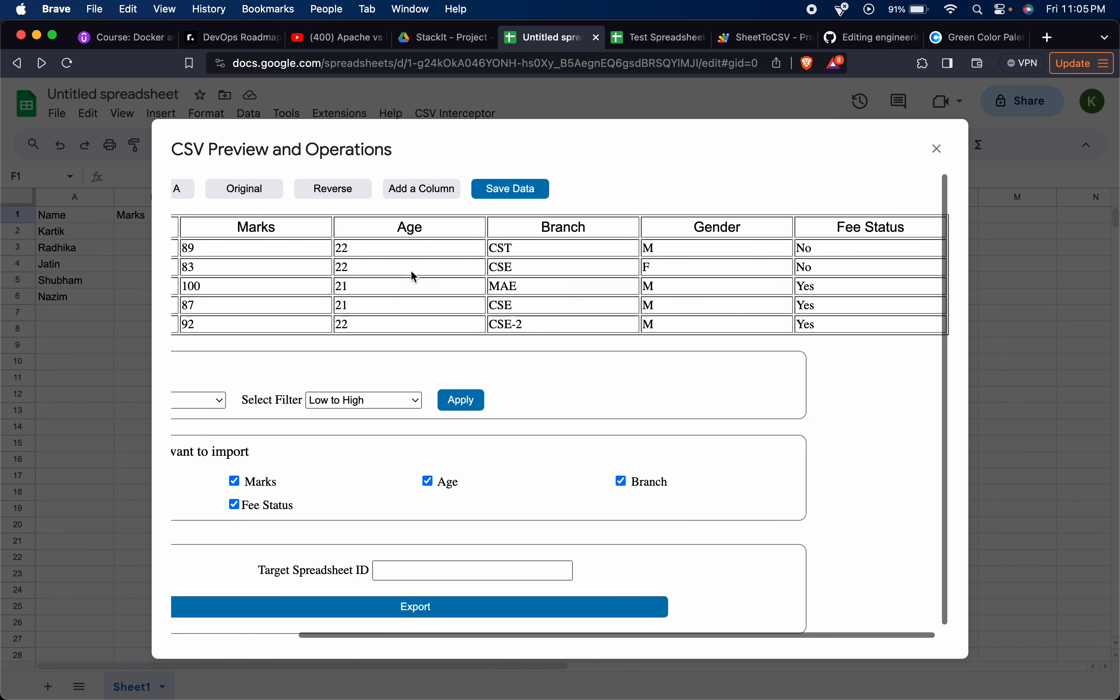
{"action": "scroll", "coordinate": [410, 270], "scroll_direction": "left", "scroll_amount": 7}
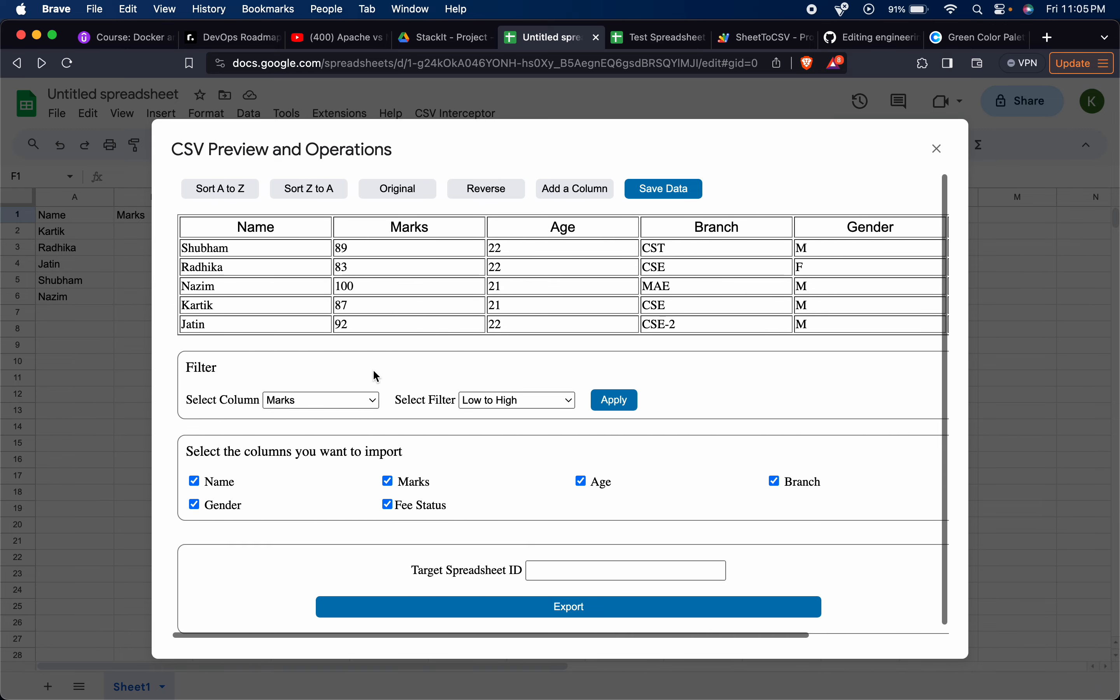
Apply a Low to High filter on the Age column and review the reordered rows through Fee Status.
{"action": "left_click", "coordinate": [355, 402]}
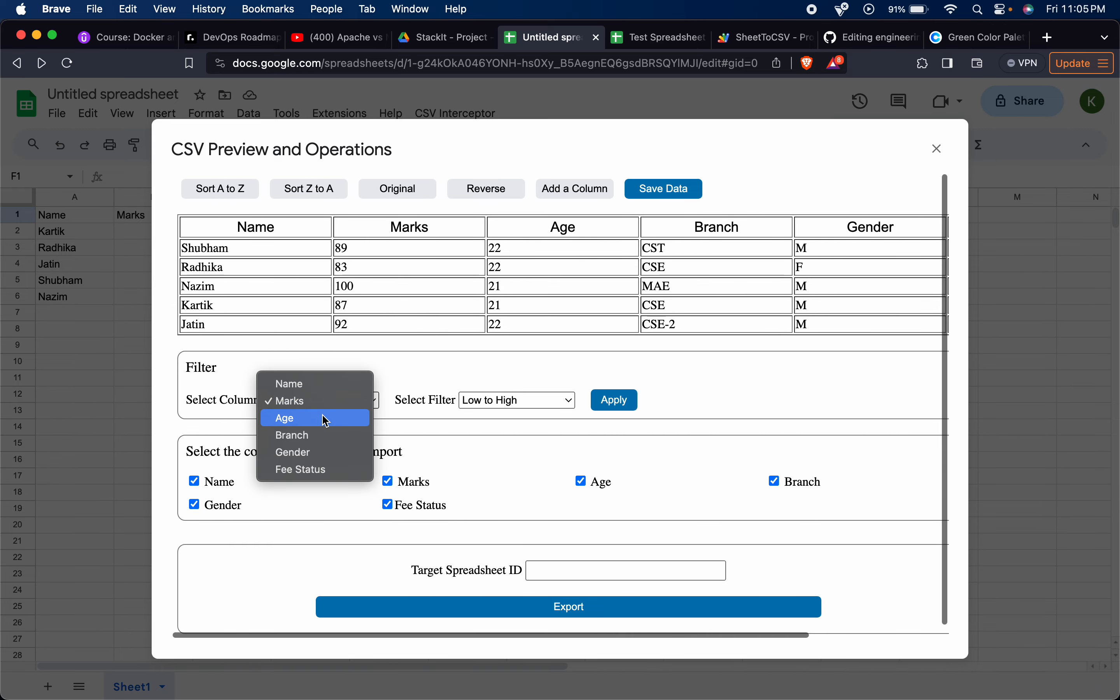
{"action": "left_click", "coordinate": [325, 419]}
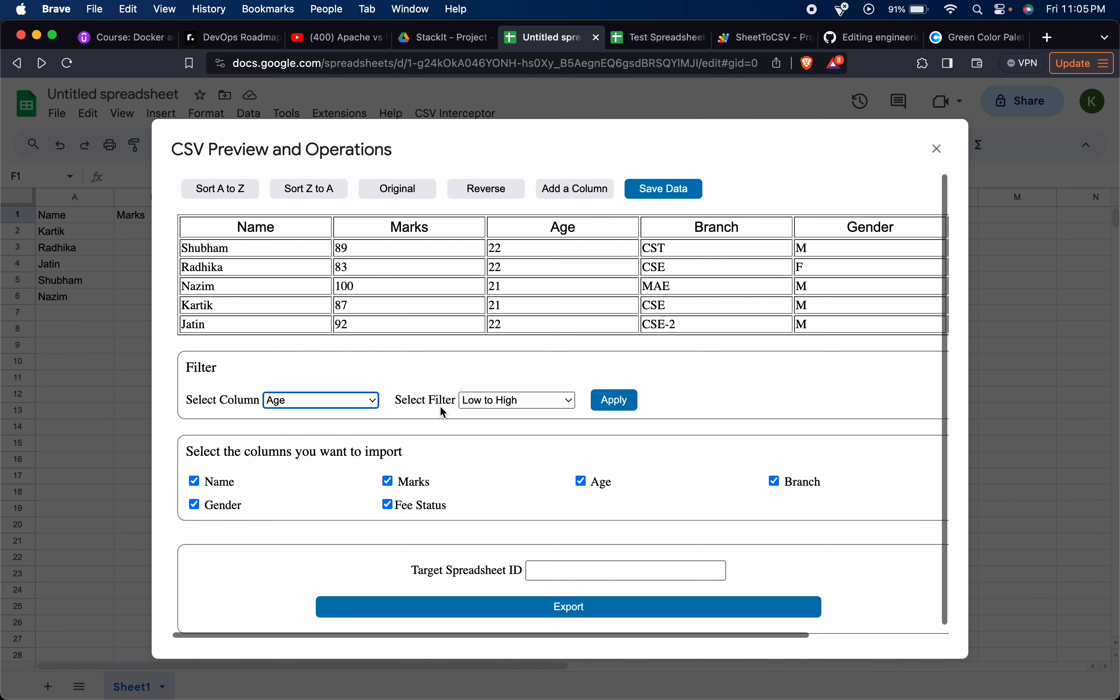
{"action": "left_click", "coordinate": [511, 399]}
{"action": "left_click", "coordinate": [516, 401]}
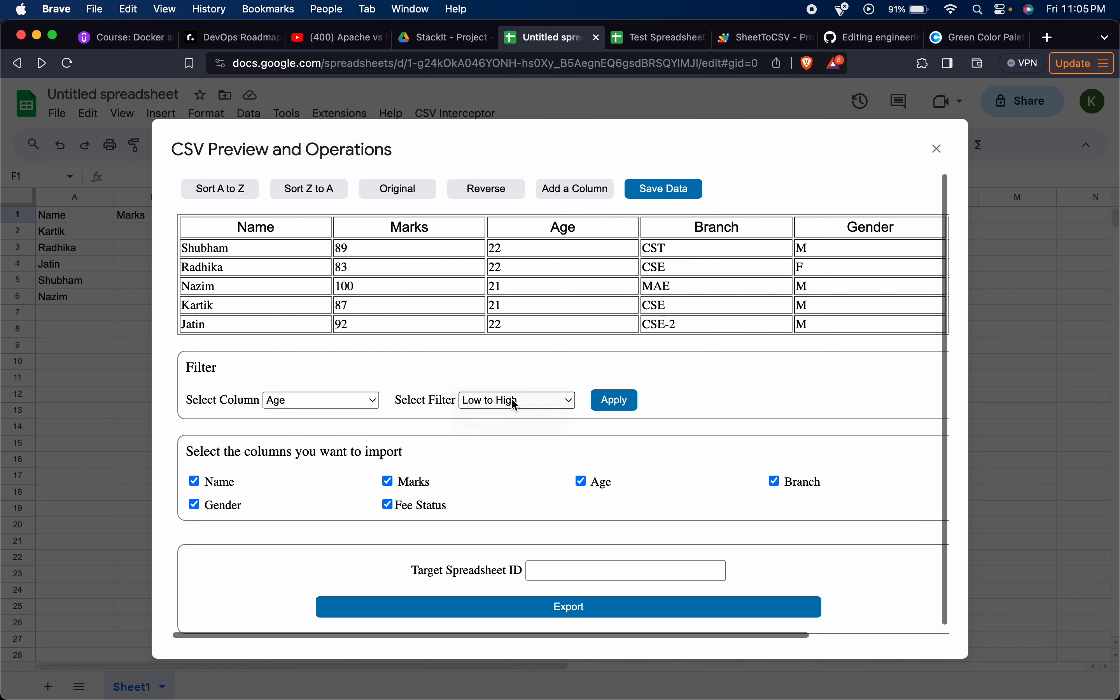
{"action": "left_click", "coordinate": [629, 403]}
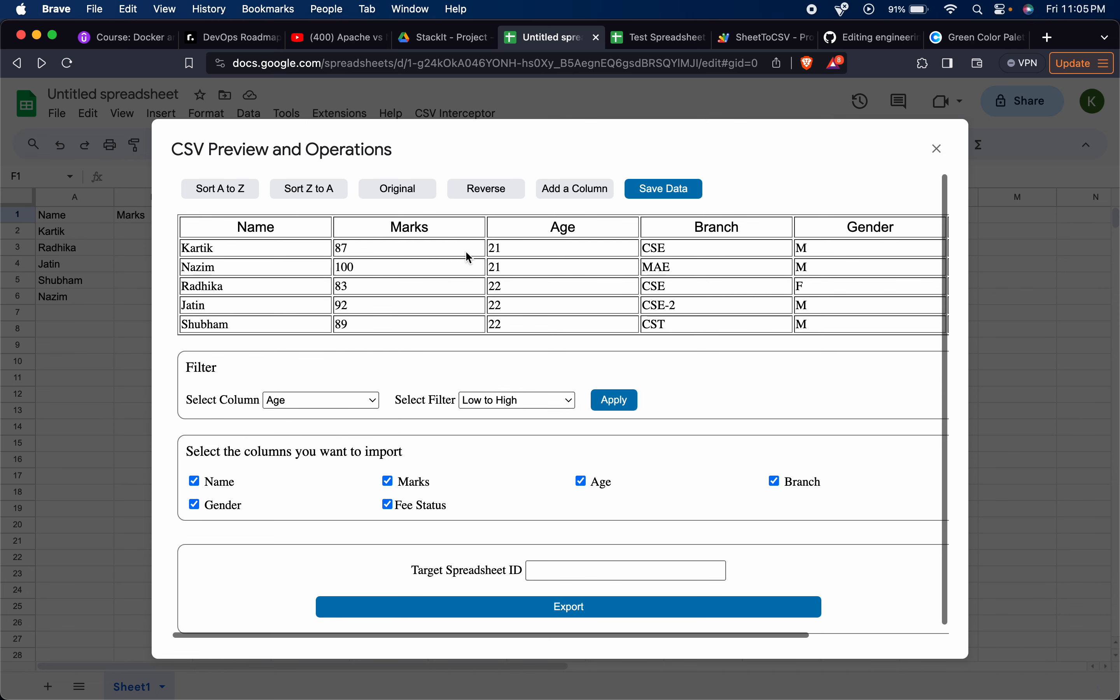
{"action": "scroll", "coordinate": [620, 342], "scroll_direction": "right", "scroll_amount": 5}
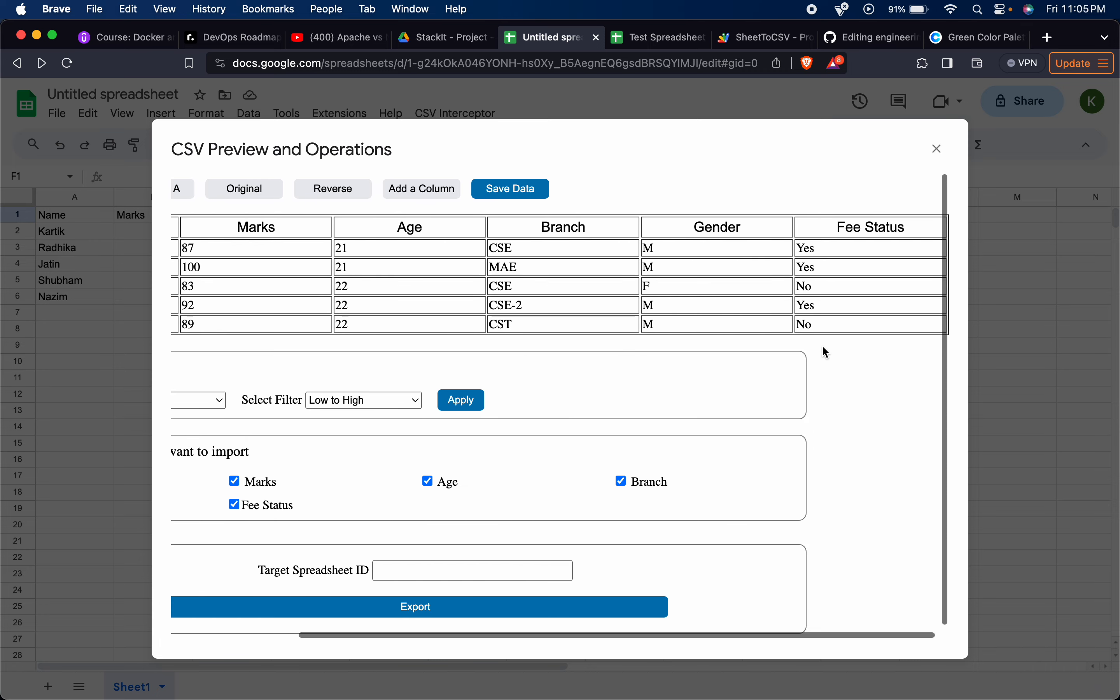
{"action": "scroll", "coordinate": [416, 330], "scroll_direction": "left", "scroll_amount": 1}
{"action": "scroll", "coordinate": [402, 325], "scroll_direction": "left", "scroll_amount": 4}
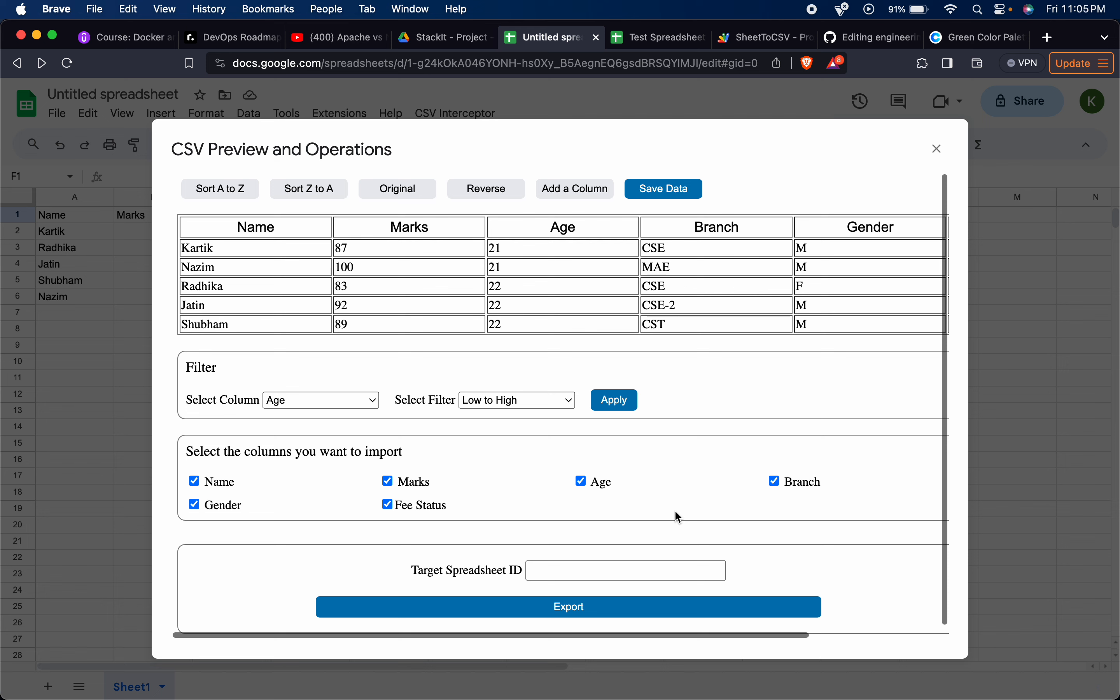
Rename the Marks column header as Number in the preview table and save the data.
{"action": "scroll", "coordinate": [674, 510], "scroll_direction": "down", "scroll_amount": 1}
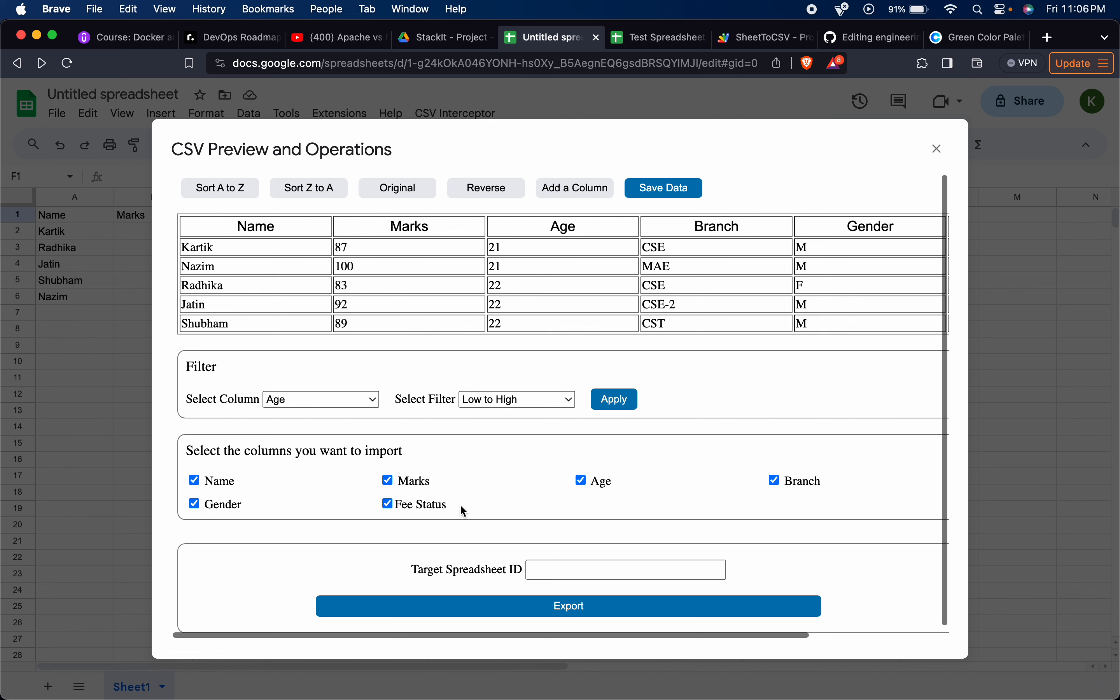
{"action": "left_click", "coordinate": [388, 480]}
{"action": "left_click", "coordinate": [443, 228]}
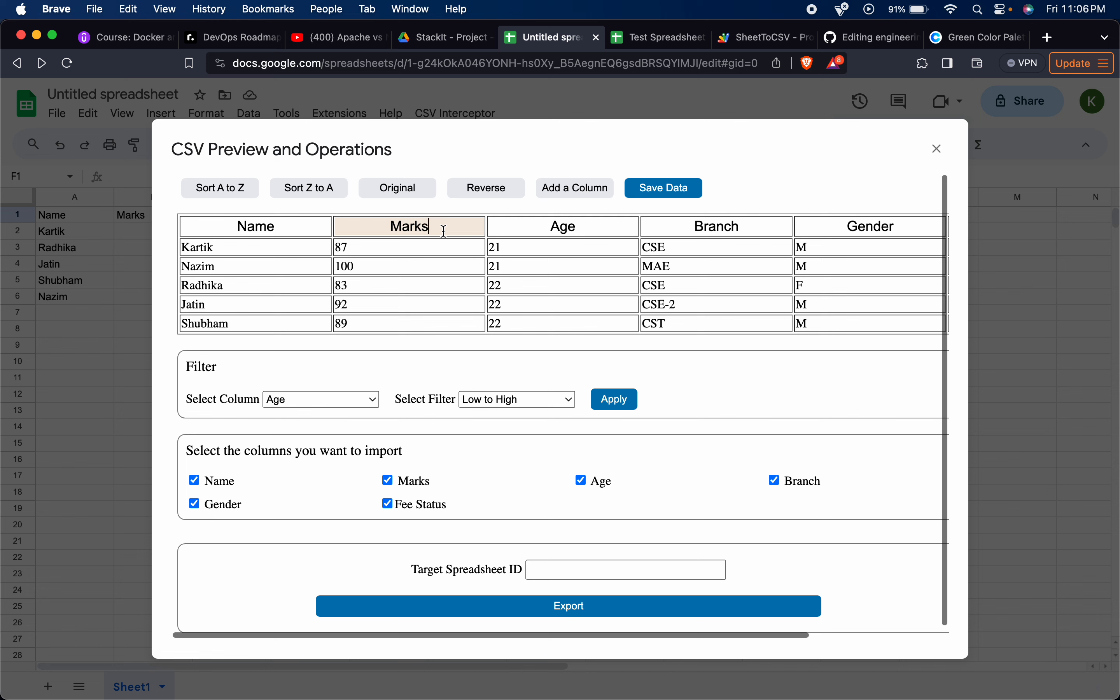
{"action": "key", "text": "BackSpace"}
{"action": "key", "text": "BackSpace"}
{"action": "key", "text": "BackSpace"}
{"action": "key", "text": "BackSpace"}
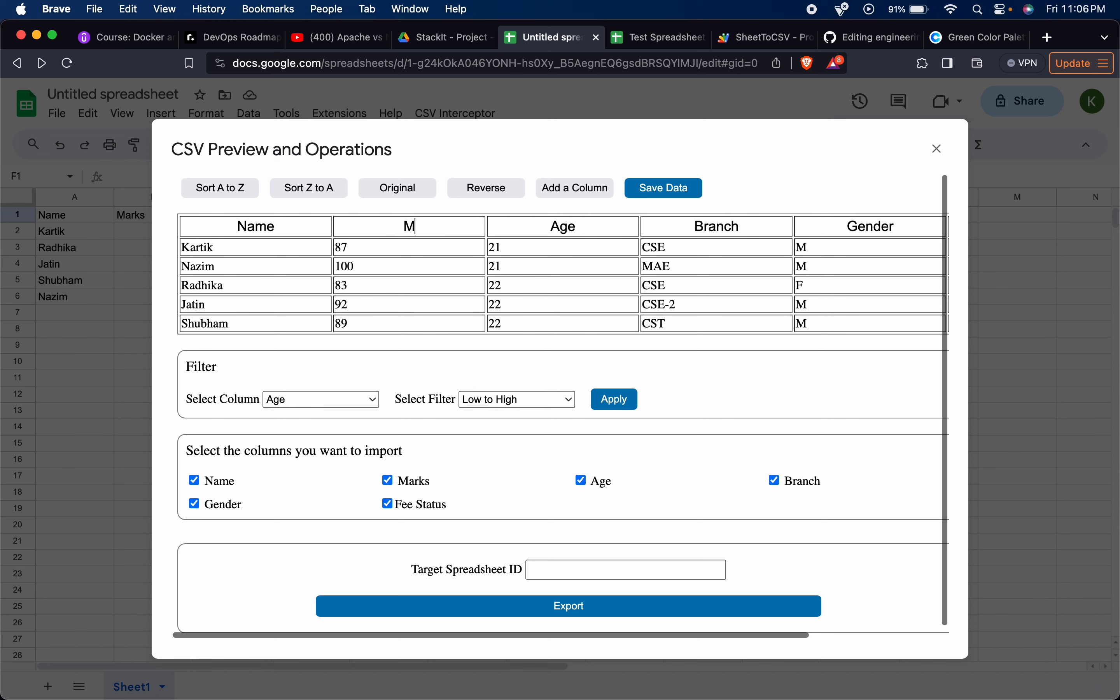
{"action": "key", "text": "BackSpace"}
{"action": "type", "text": "Number"}
{"action": "left_click", "coordinate": [669, 187]}
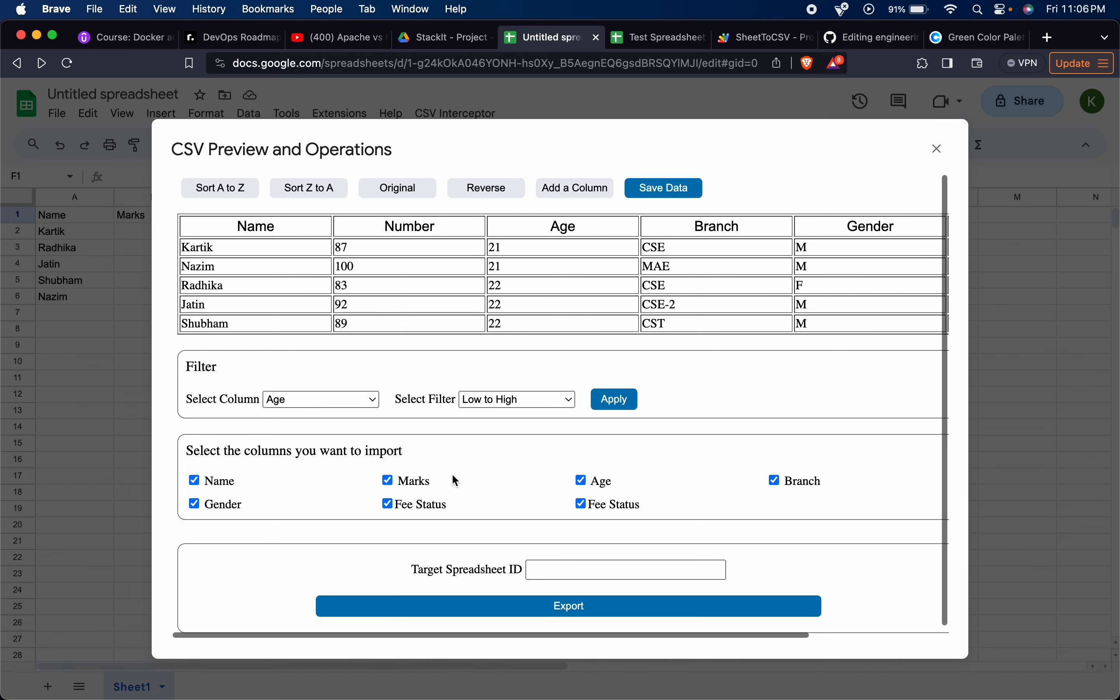
Copy the Test Spreadsheet's ID from its URL and enter it as the Target Spreadsheet ID in the CSV preview dialog.
{"action": "left_click", "coordinate": [536, 569]}
{"action": "left_click", "coordinate": [656, 42]}
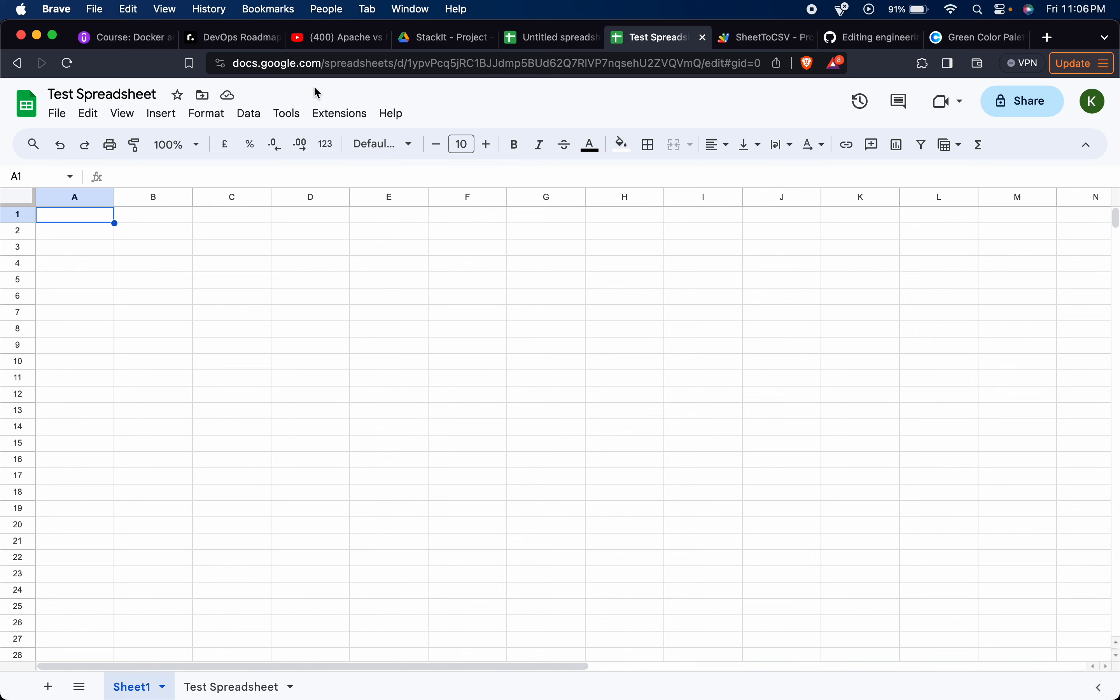
{"action": "double_click", "coordinate": [553, 63]}
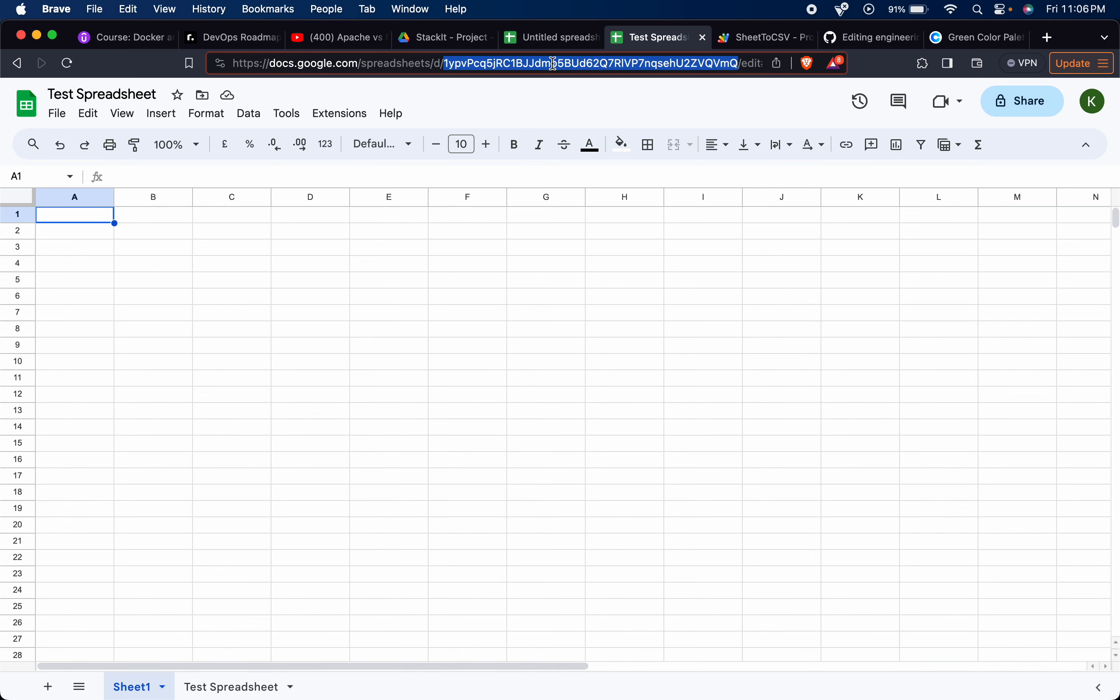
{"action": "left_click", "coordinate": [543, 38]}
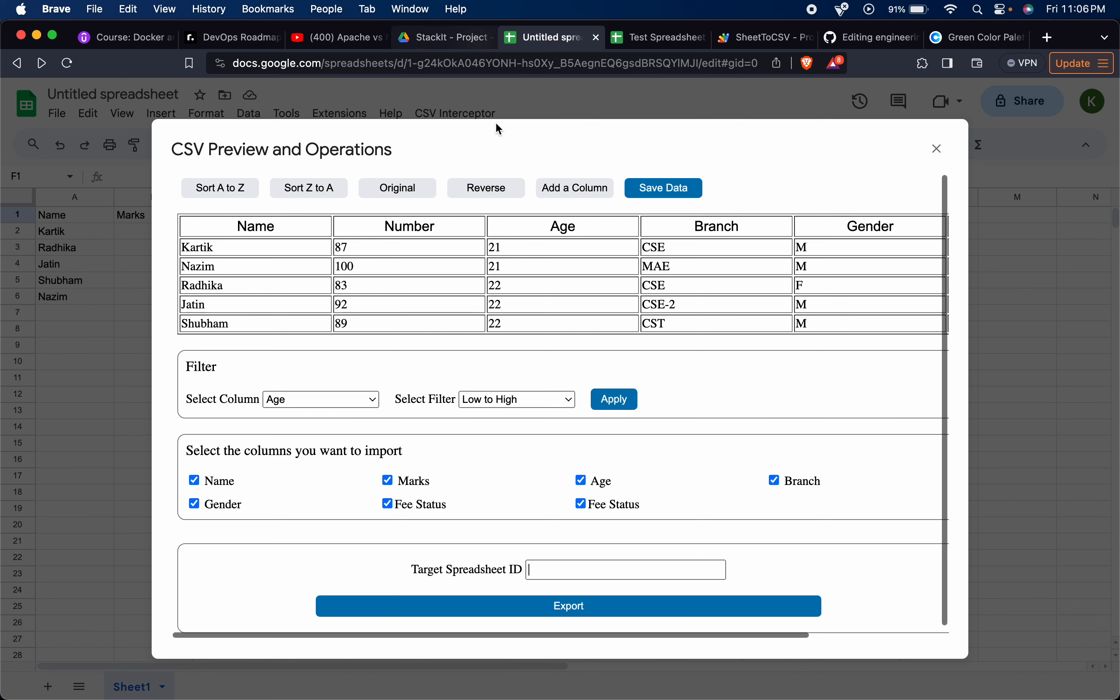
{"action": "left_click", "coordinate": [612, 570]}
{"action": "key", "text": "super+v"}
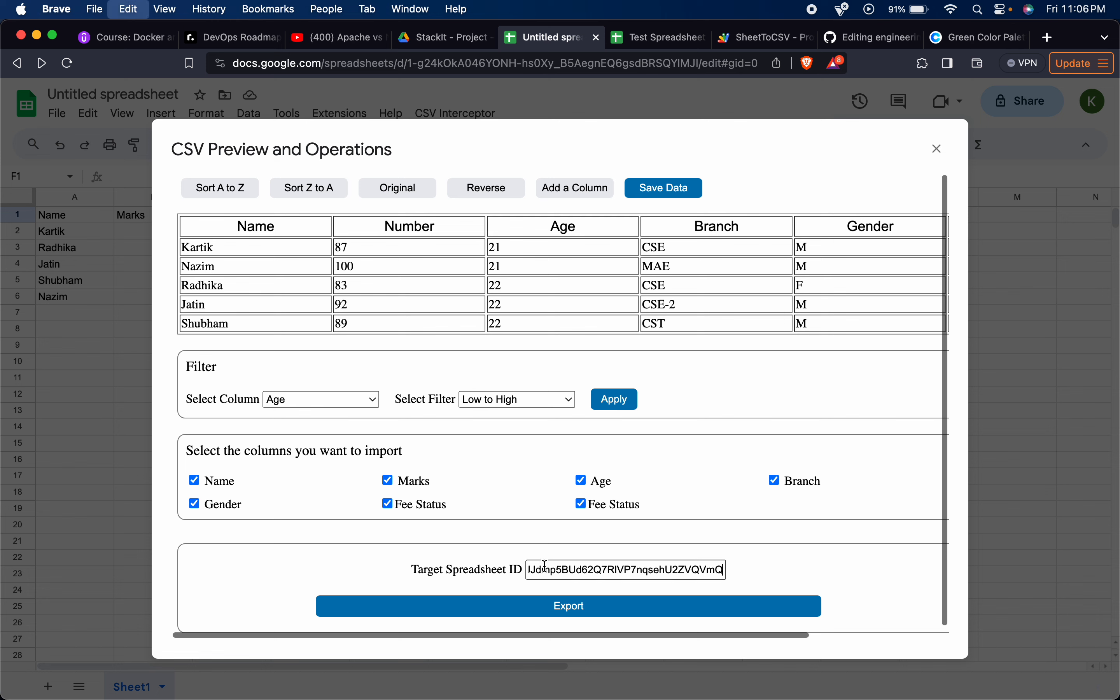
Export the preview table with all columns selected and check the exported rows in the Test Spreadsheet.
{"action": "left_click", "coordinate": [539, 613]}
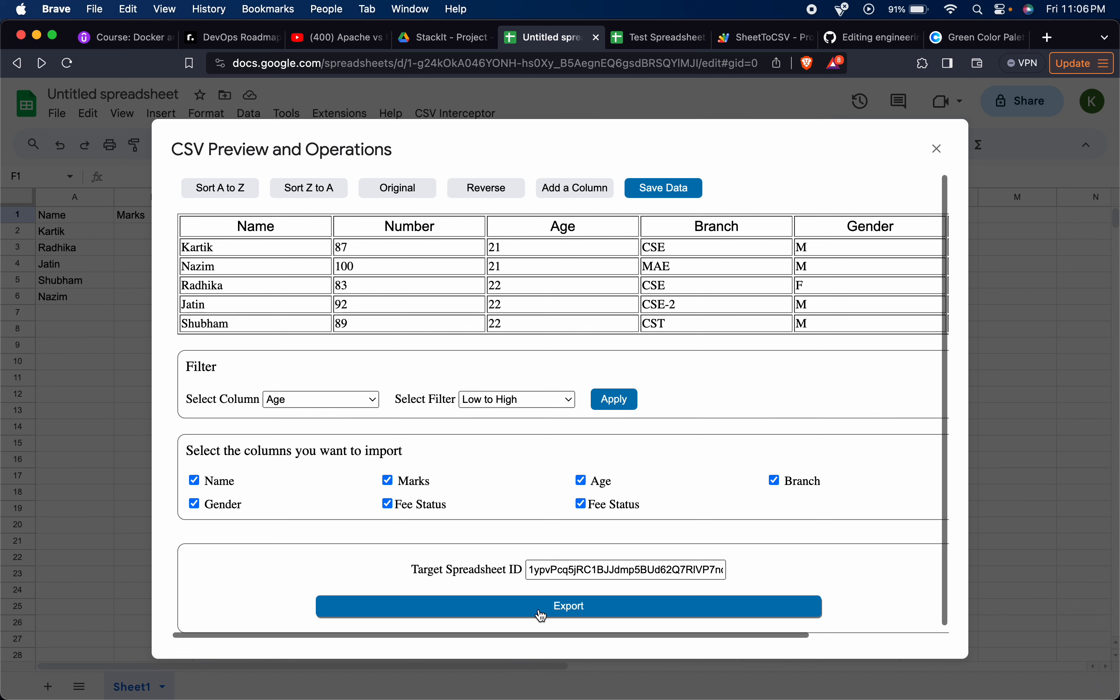
{"action": "left_click", "coordinate": [659, 44]}
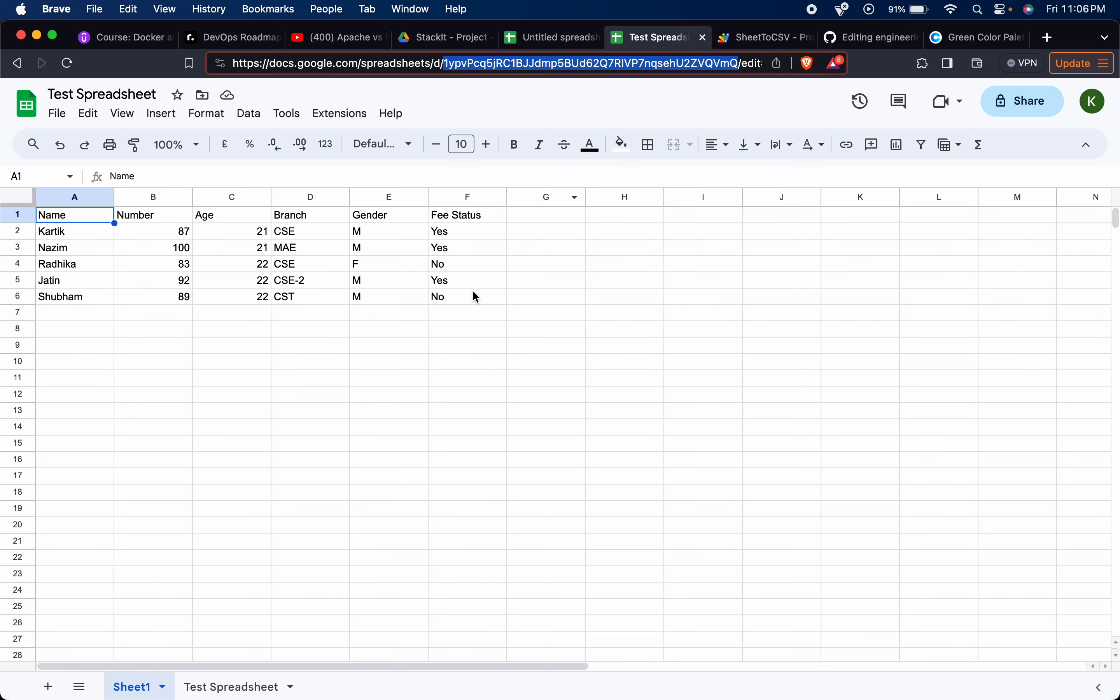
{"action": "left_click", "coordinate": [515, 230]}
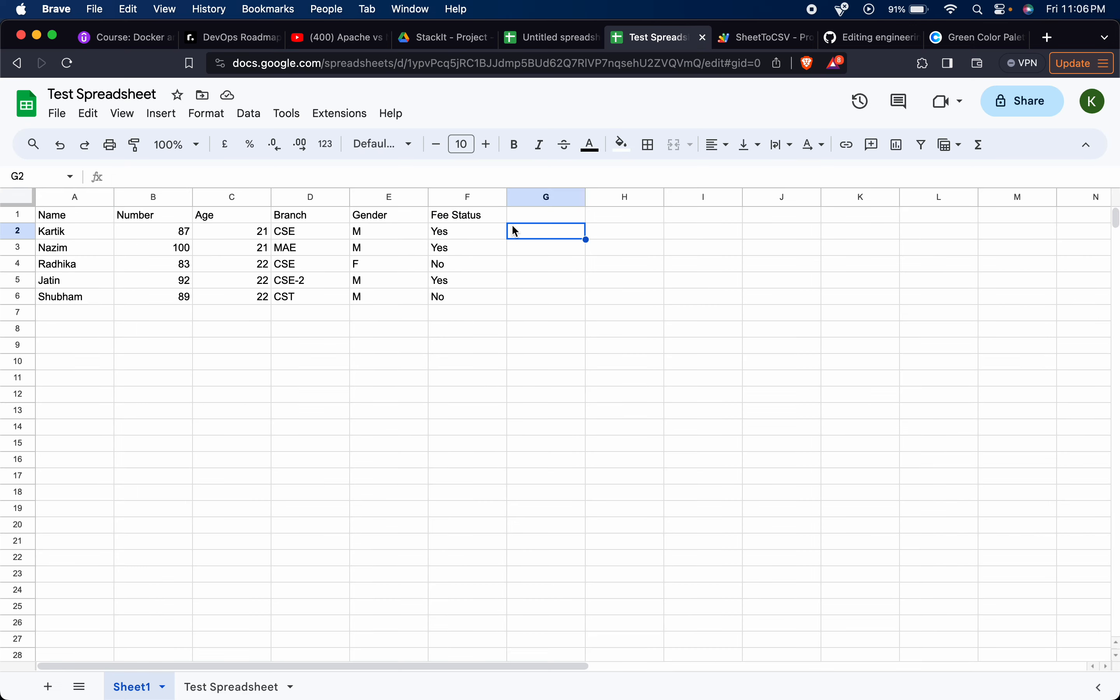
Apply a High to Low filter on the Marks column and export the reordered table to the Test Spreadsheet.
{"action": "left_click", "coordinate": [566, 43]}
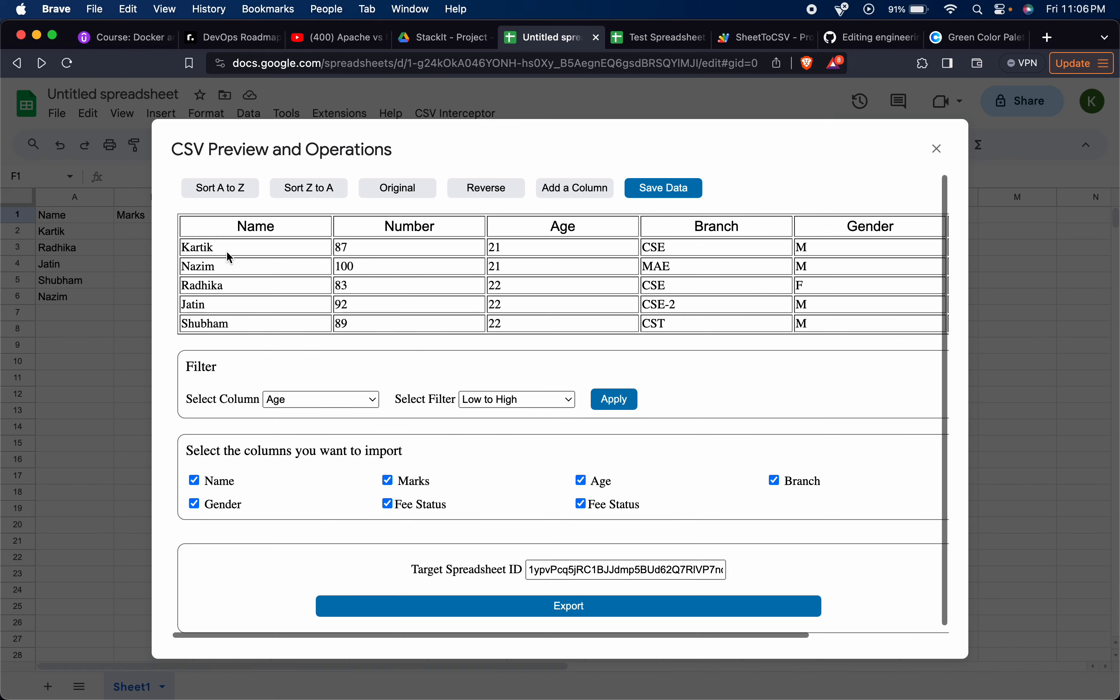
{"action": "left_click", "coordinate": [373, 404]}
{"action": "left_click", "coordinate": [287, 383]}
{"action": "left_click", "coordinate": [479, 400]}
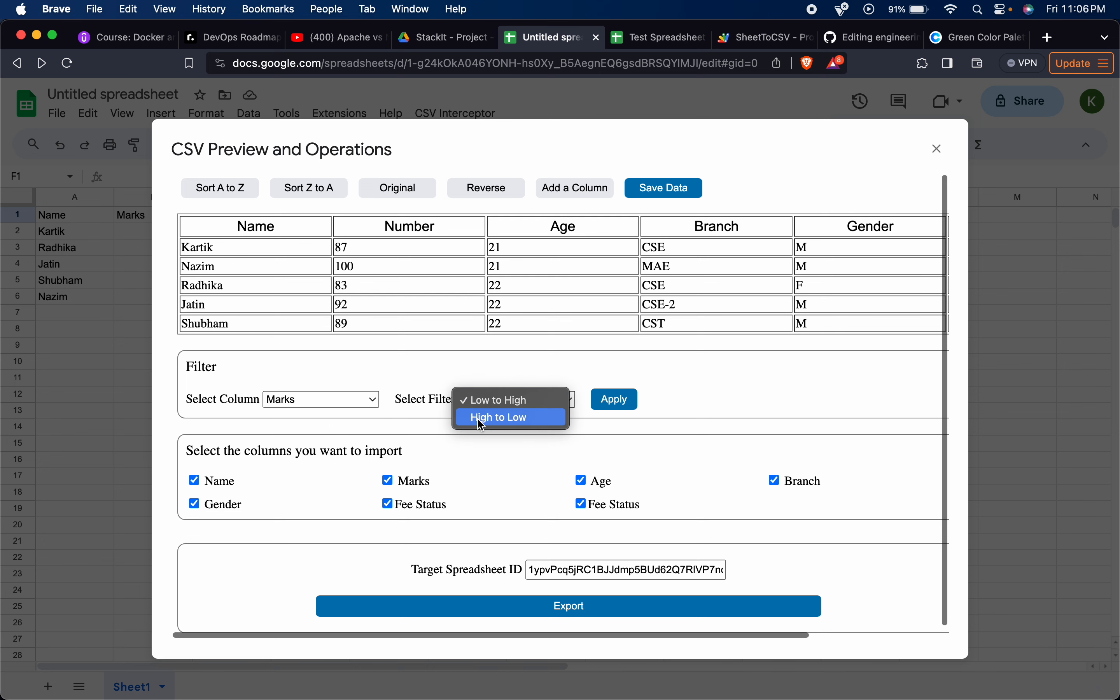
{"action": "left_click", "coordinate": [478, 417]}
{"action": "left_click", "coordinate": [617, 410]}
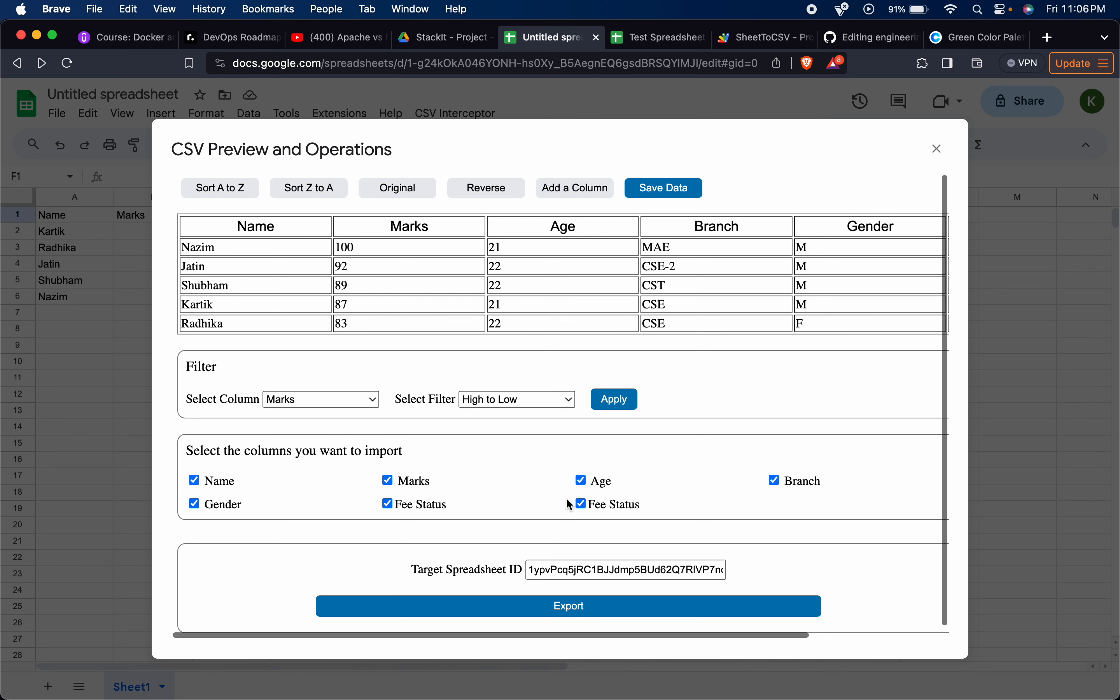
{"action": "left_click", "coordinate": [517, 620]}
{"action": "left_click", "coordinate": [657, 37]}
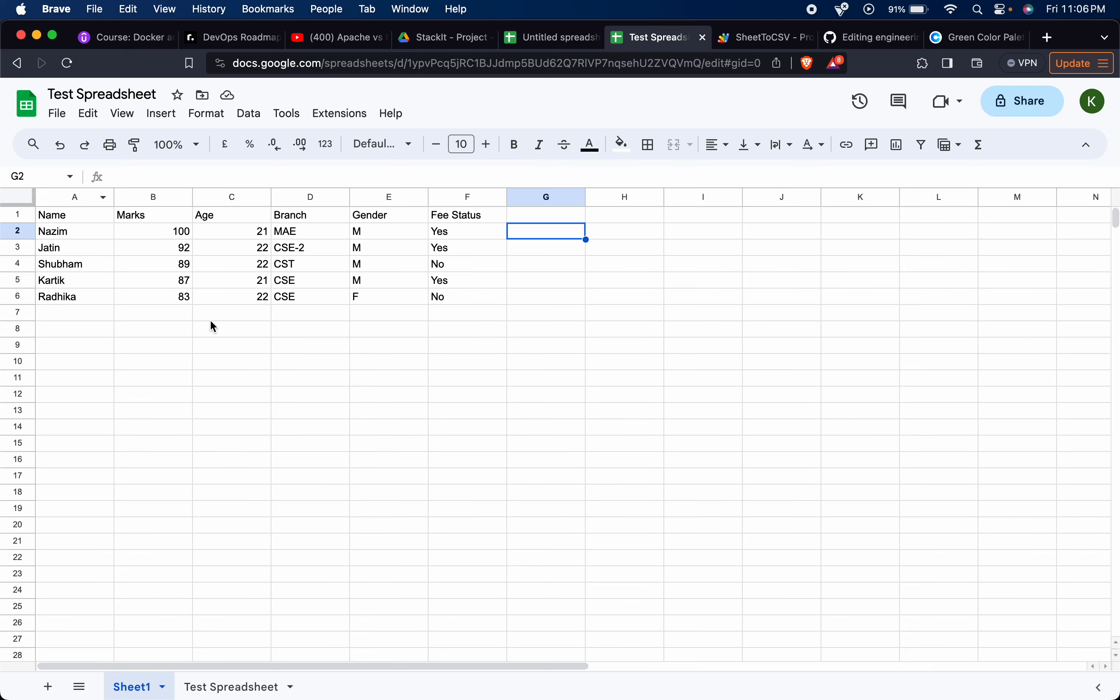
Exclude the Name column from the import selection and export the remaining columns to the Test Spreadsheet.
{"action": "left_click", "coordinate": [564, 38]}
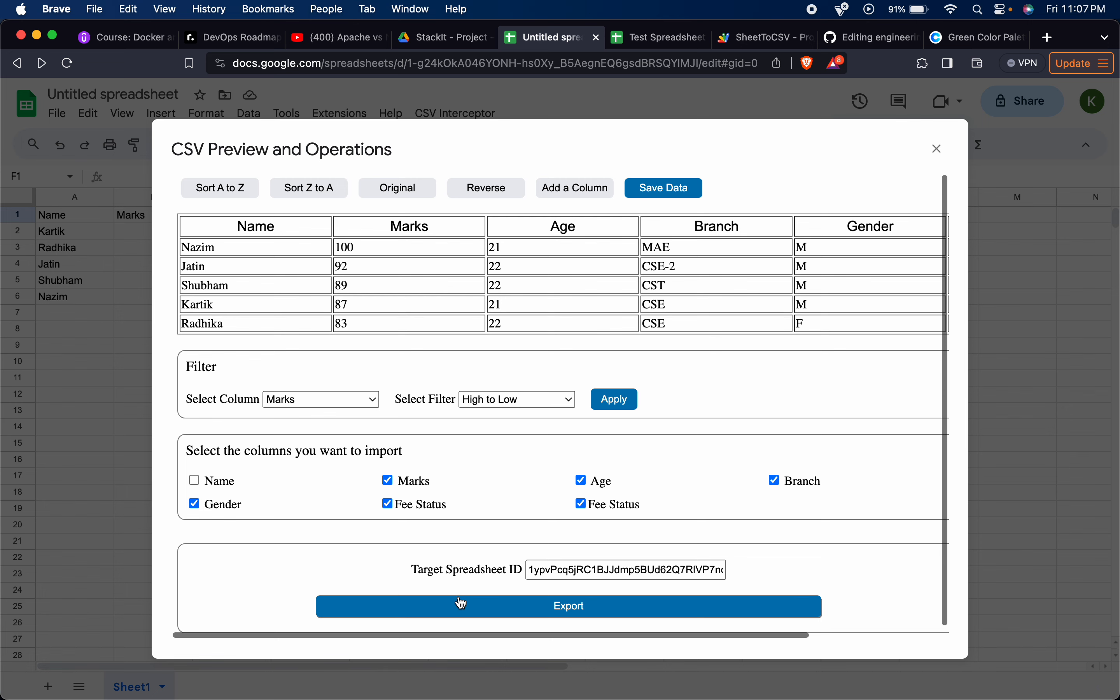
{"action": "left_click", "coordinate": [654, 38]}
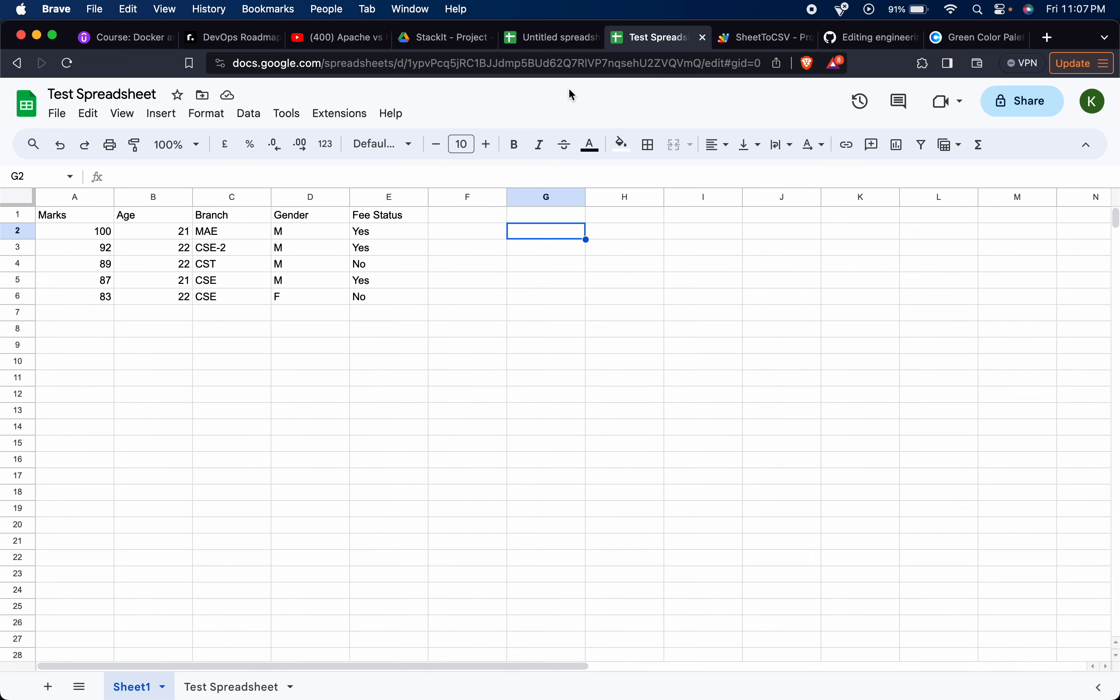
{"action": "left_click", "coordinate": [553, 38]}
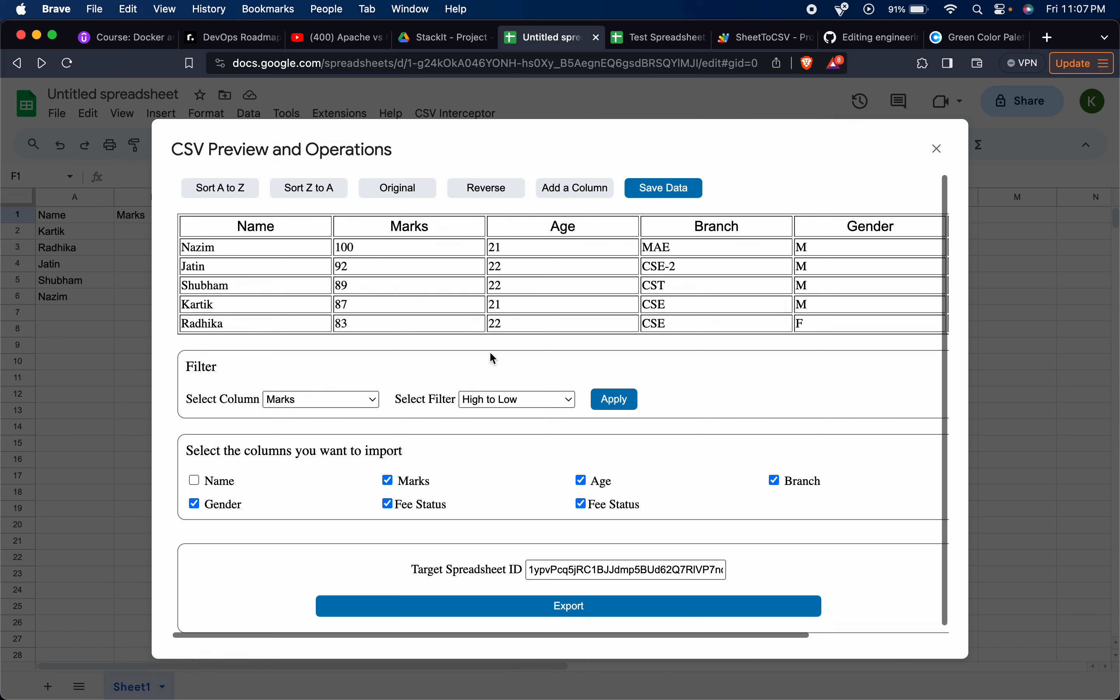